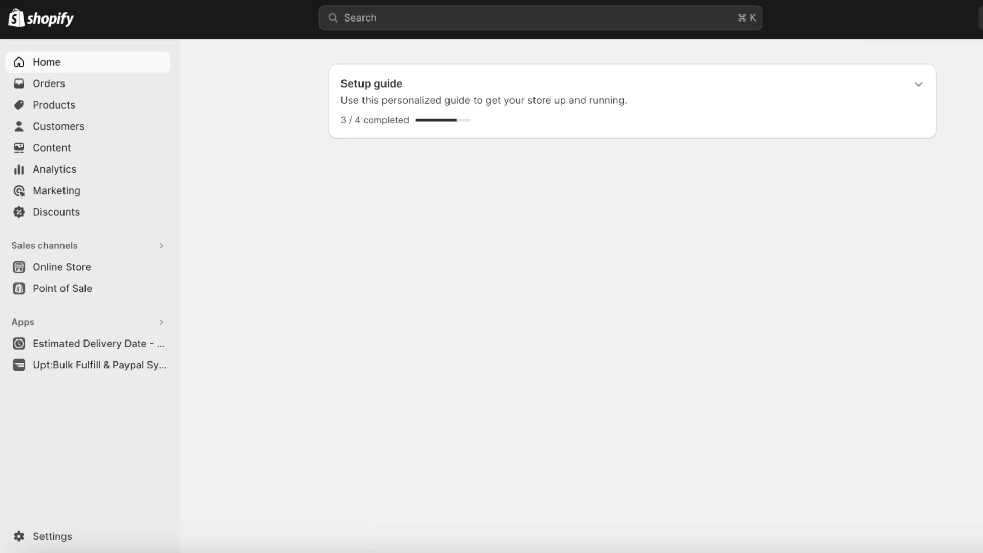
Open aliexpress.com in a new browser tab beside the Shopify store admin
key(super+t)
text(alie)
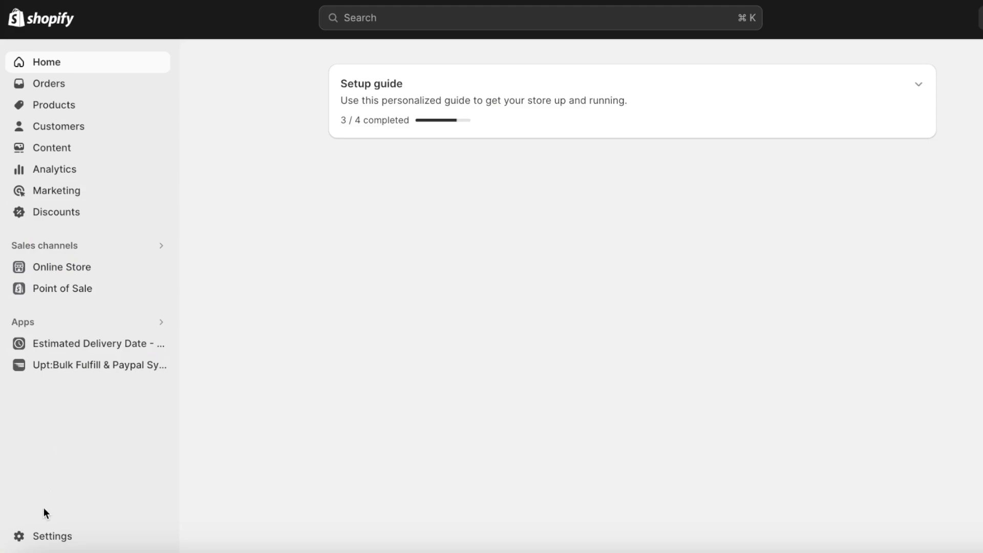
Go through Settings > Apps and sales channels (6 installed apps) to the Shopify App Store
click(37, 532)
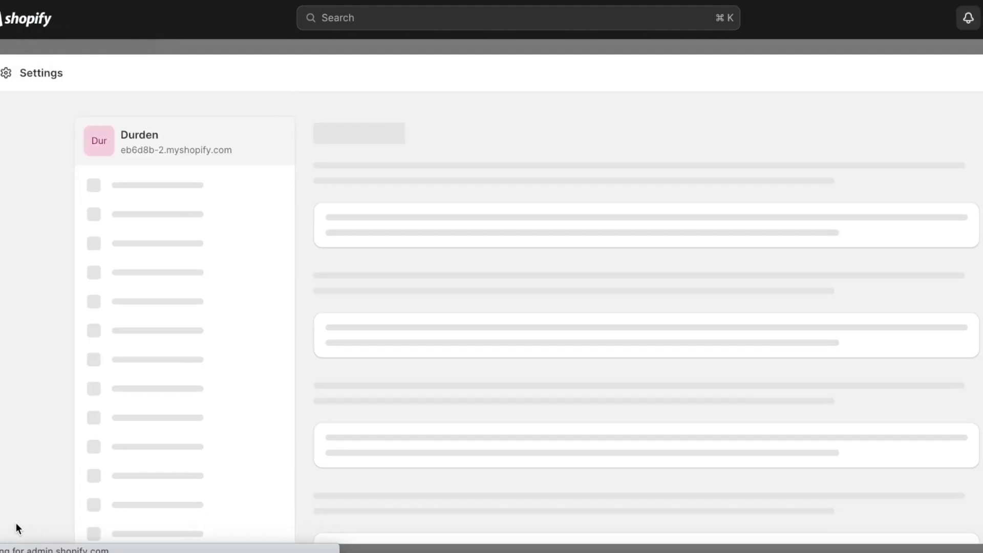
scroll(77, 338, down, 3)
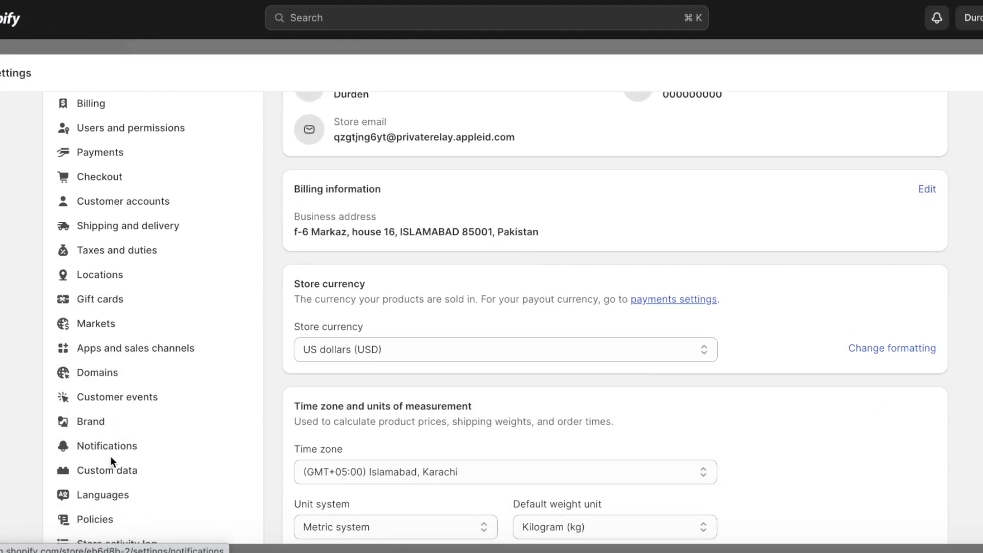
click(105, 348)
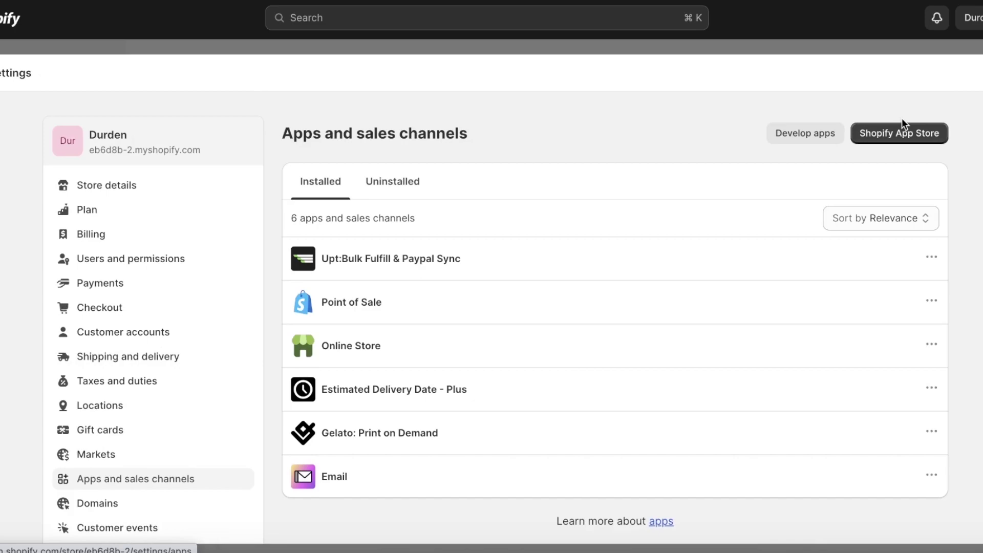
click(891, 129)
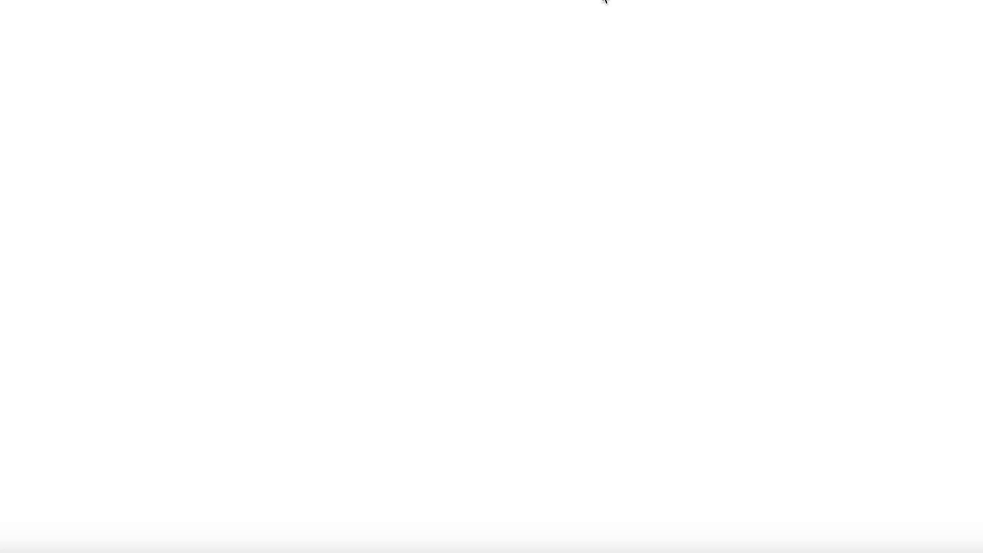
Search the App Store for 'aliexpress' and open the CJdropshipping: Much Faster listing
click(546, 7)
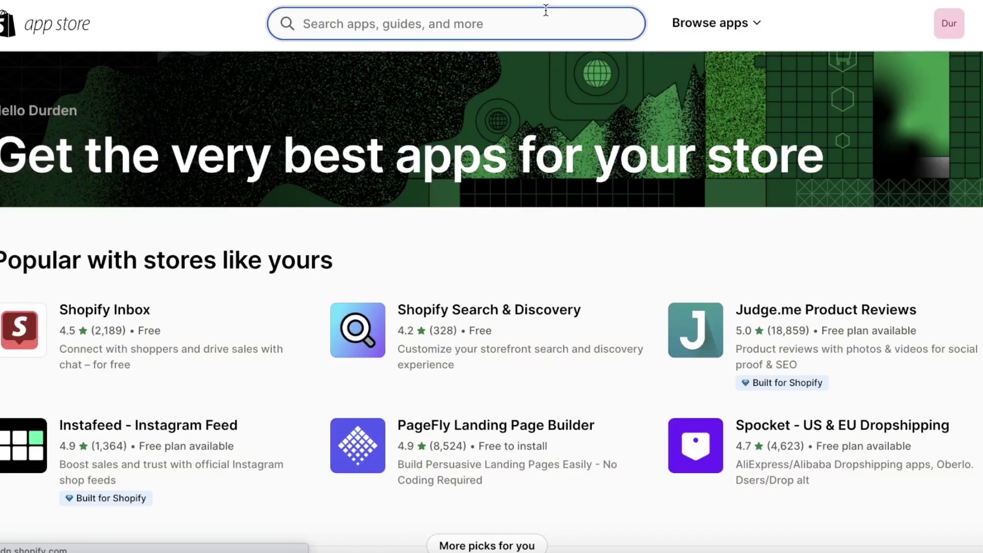
text(alie)
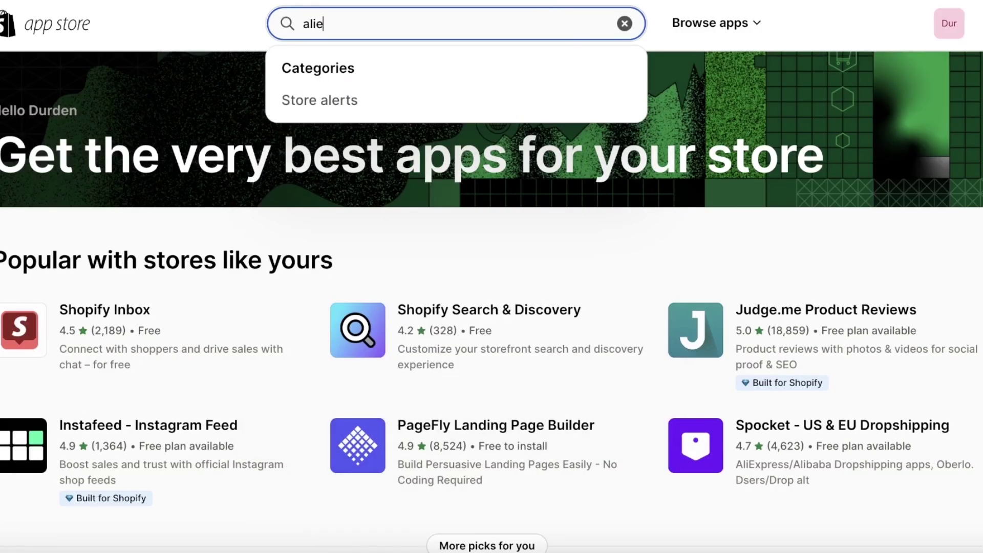
text(xpress)
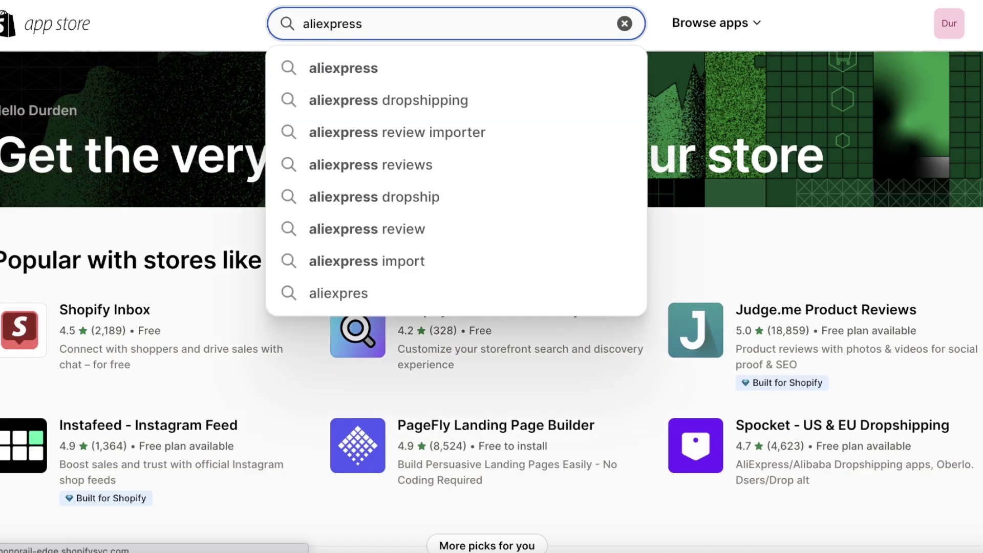
key(Return)
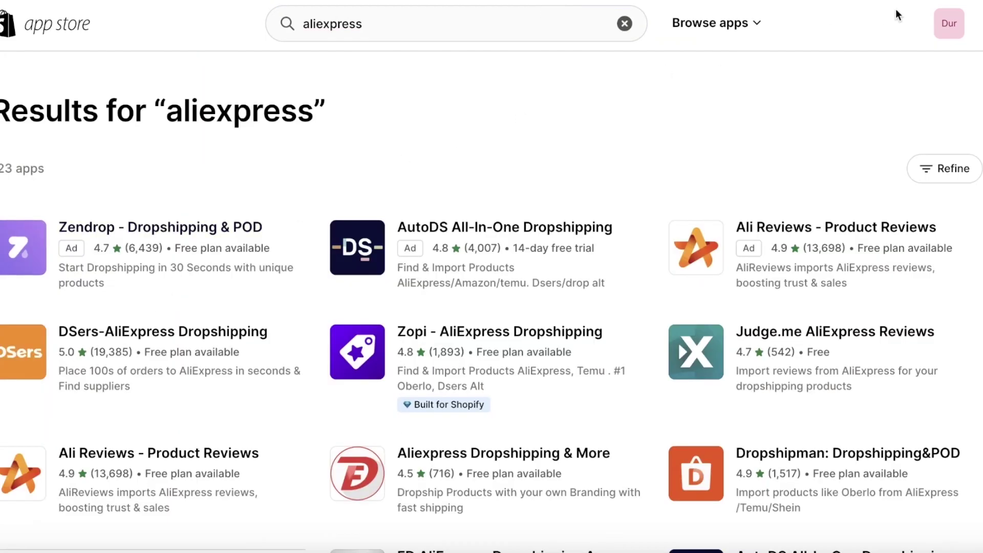
scroll(487, 314, down, 8)
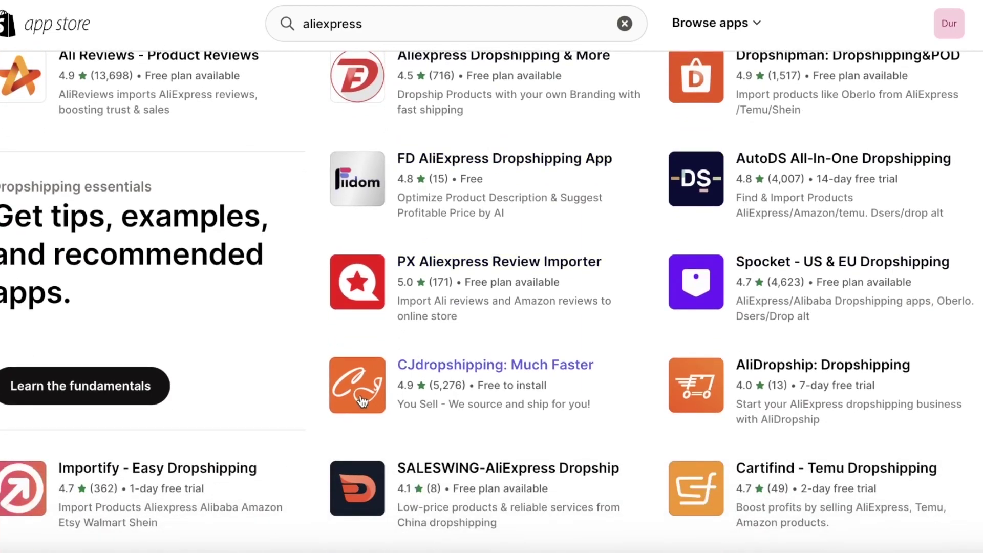
right_click(361, 312)
click(330, 353)
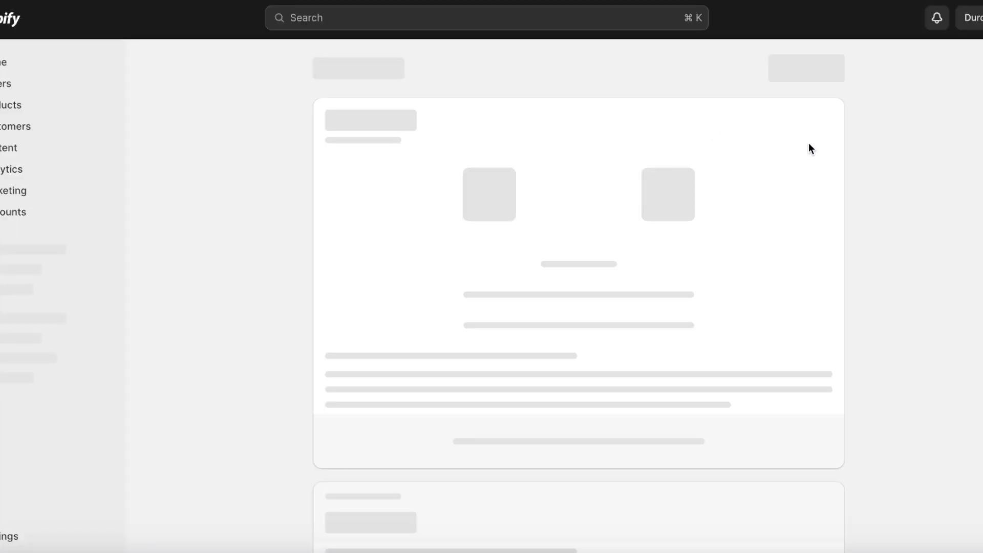
Install CJdropshipping, dismiss the AliExpress popups, and accept the Store Authorization Agreement
click(824, 66)
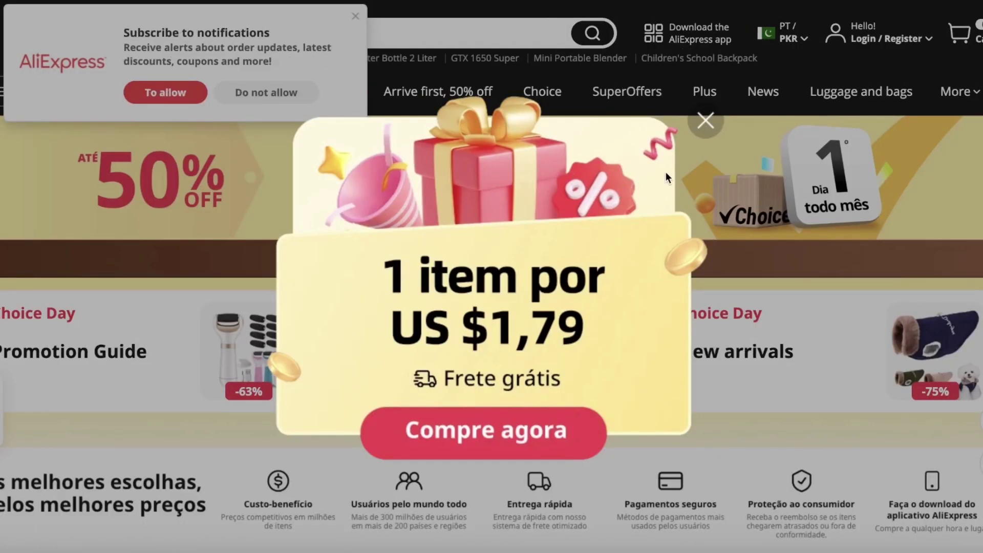
click(705, 110)
click(280, 92)
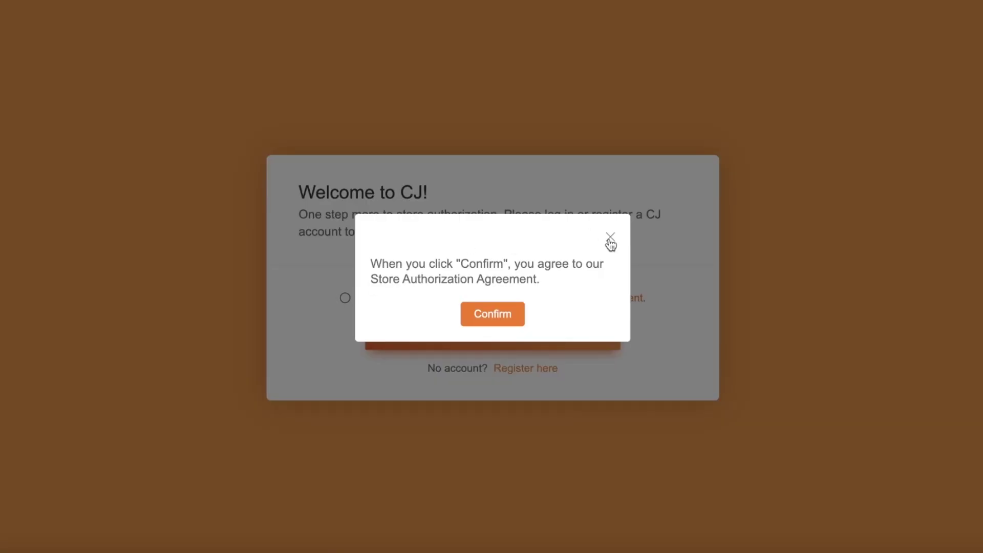
click(609, 239)
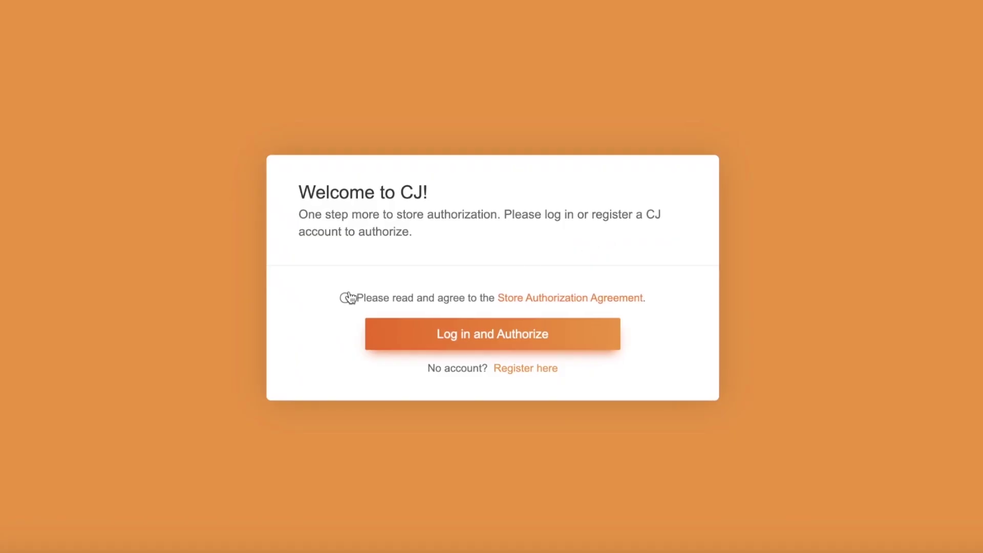
click(345, 297)
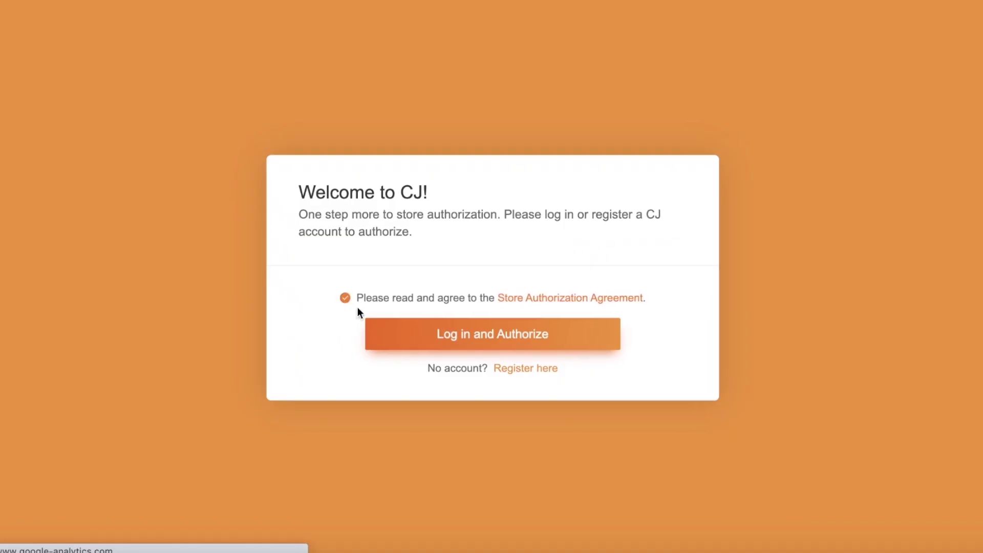
Log in to CJ with a Google account to authorize the Shopify store
click(415, 326)
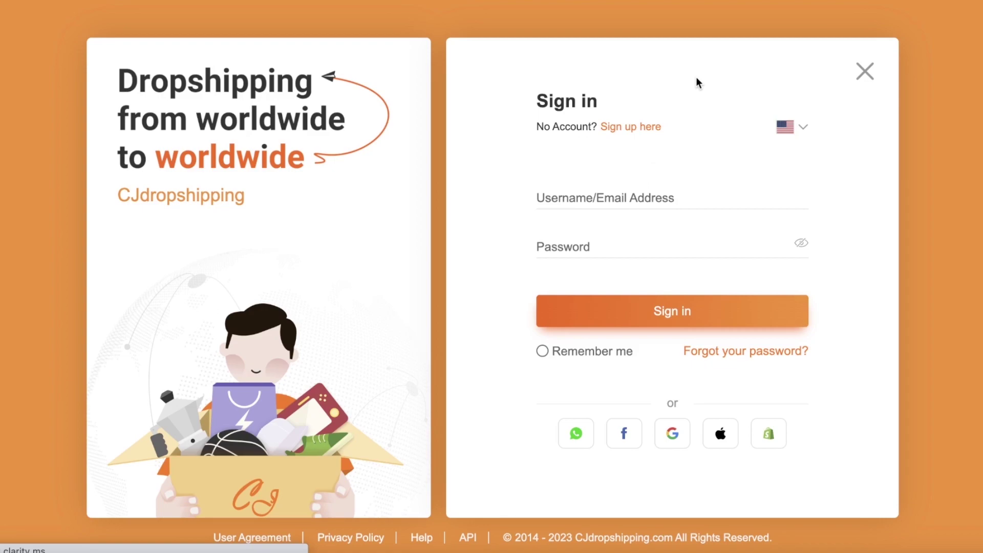
click(664, 440)
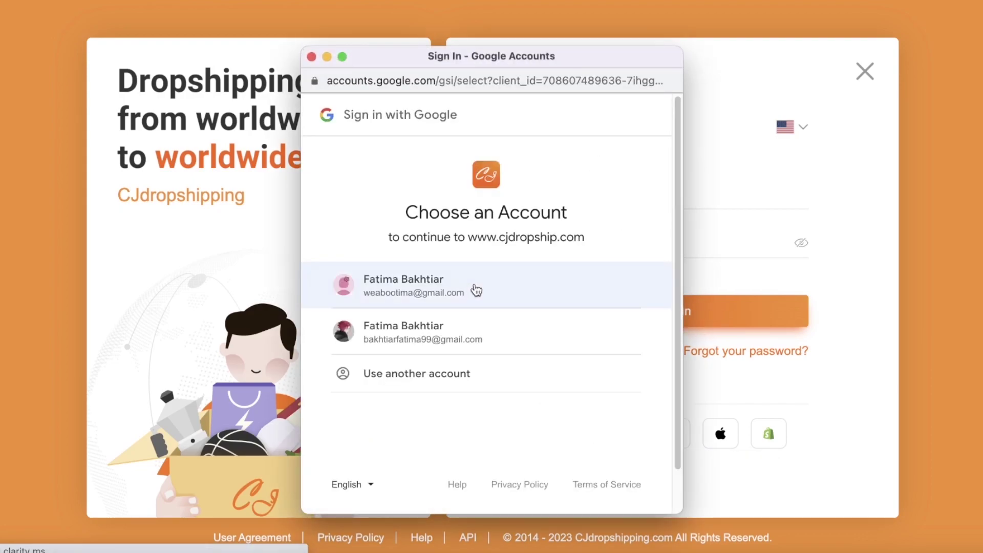
click(476, 290)
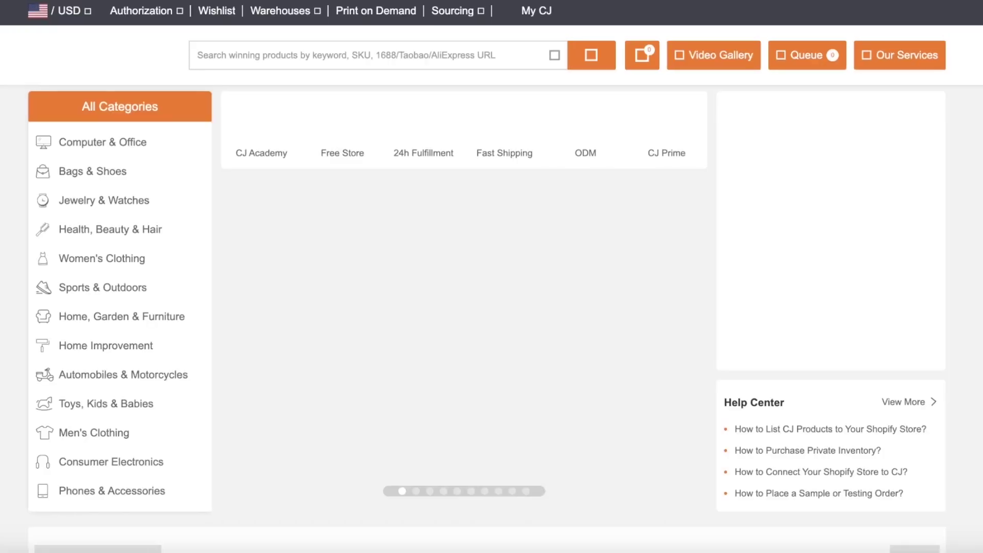
Open the $19.66 Round Smart LED Makeup Bag from CJ's Trending Products
scroll(369, 189, down, 3)
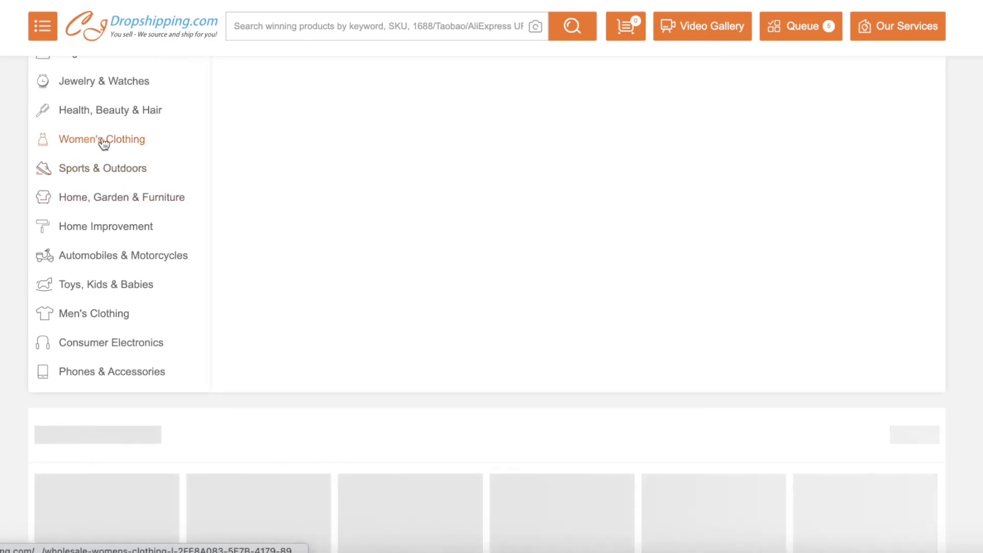
scroll(151, 156, down, 3)
scroll(345, 199, down, 10)
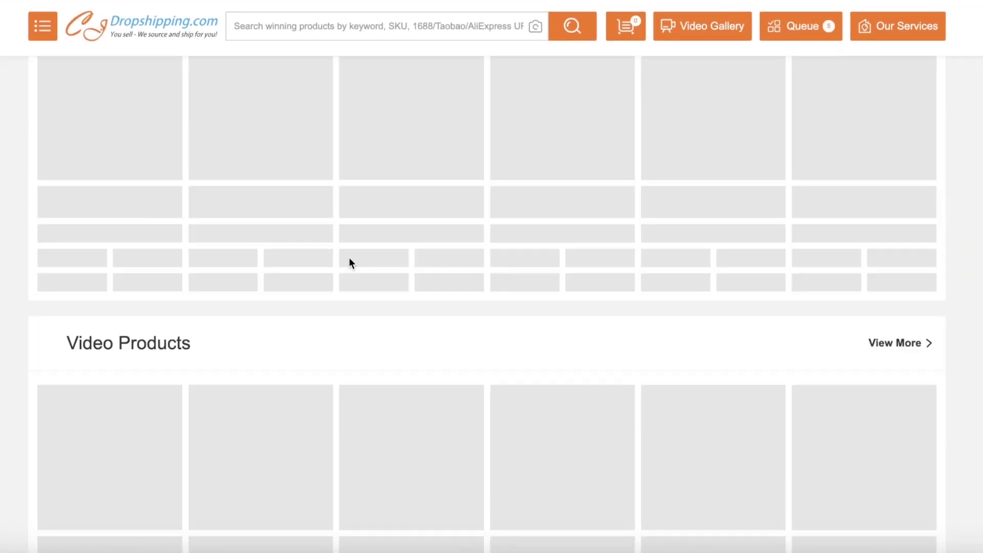
scroll(256, 279, up, 3)
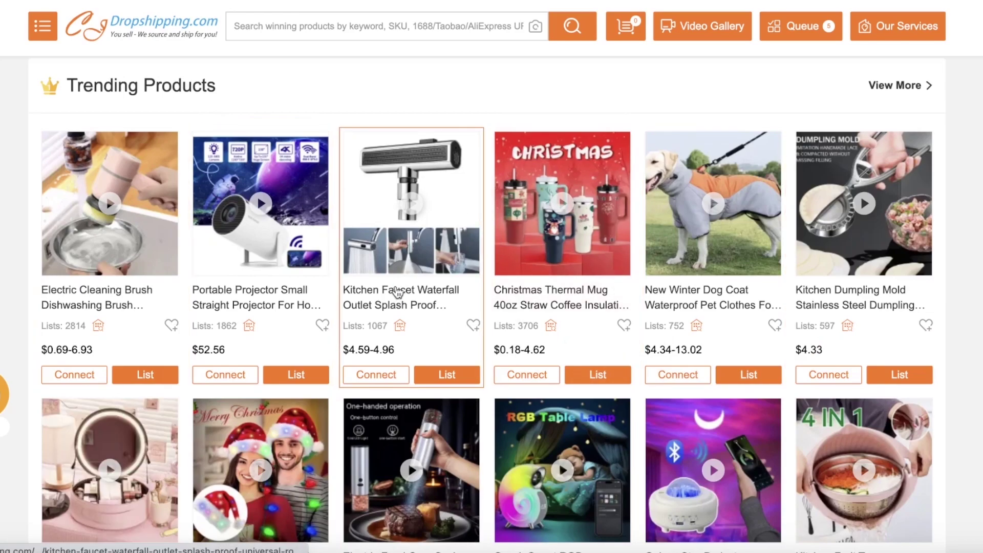
scroll(358, 215, down, 7)
scroll(204, 210, up, 3)
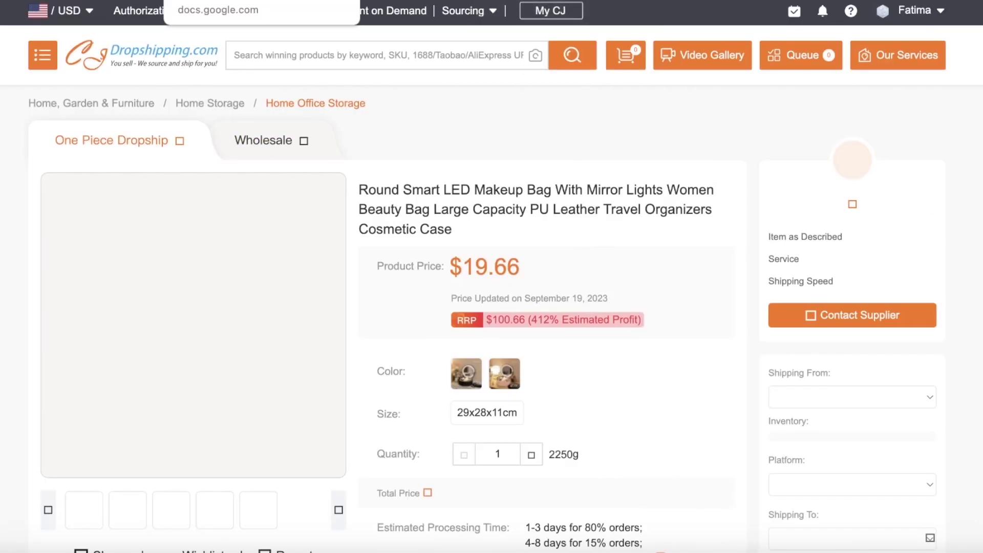
scroll(504, 270, down, 4)
scroll(509, 214, down, 3)
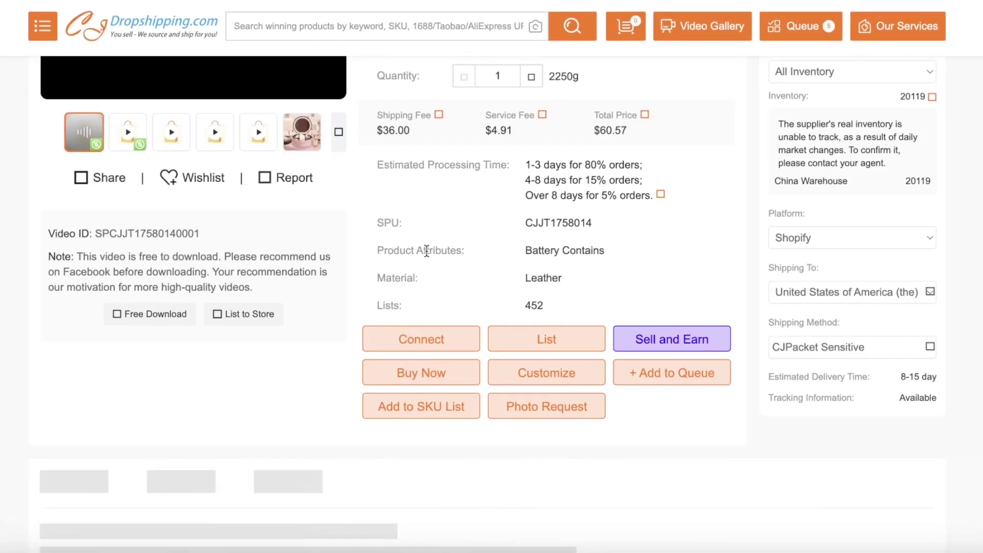
scroll(367, 289, up, 3)
scroll(379, 210, up, 4)
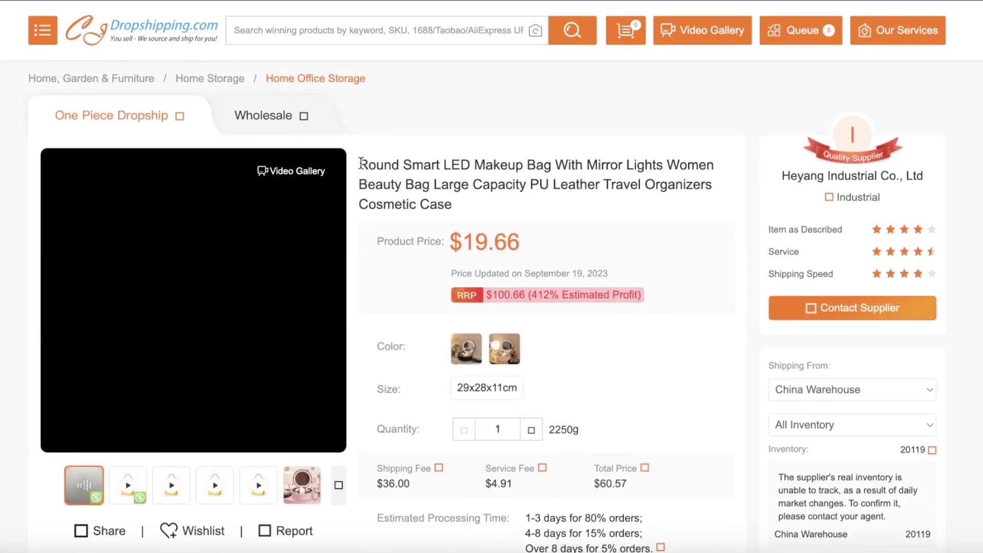
drag(359, 163, 440, 244)
Copy the makeup bag's full product title from the CJdropshipping page
click(470, 208)
triple_click(471, 204)
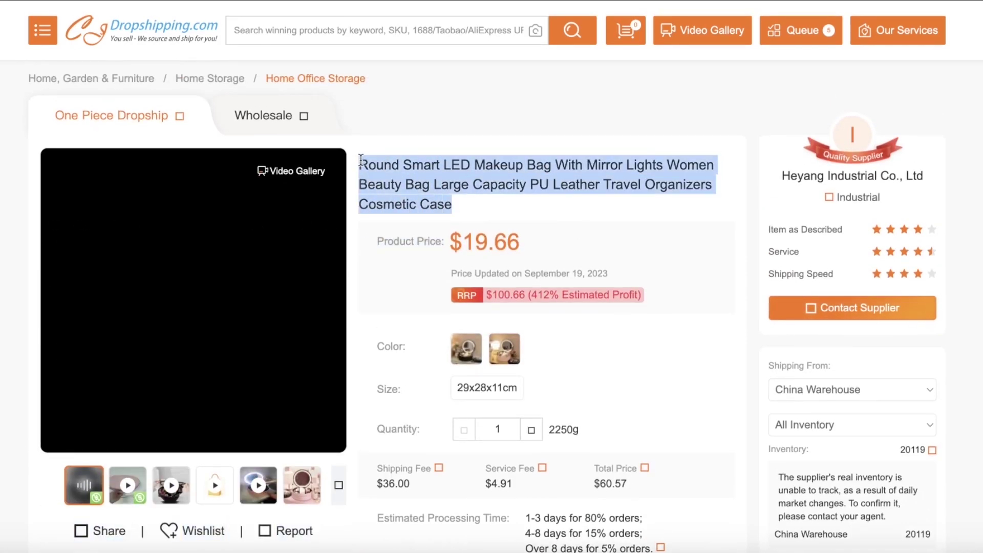
right_click(360, 169)
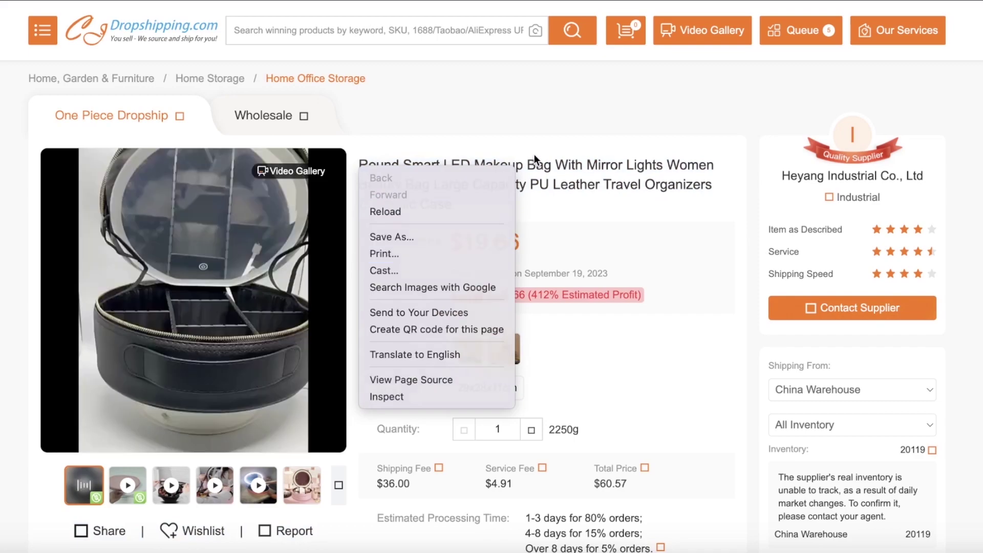
click(533, 155)
drag(358, 165, 517, 206)
right_click(450, 186)
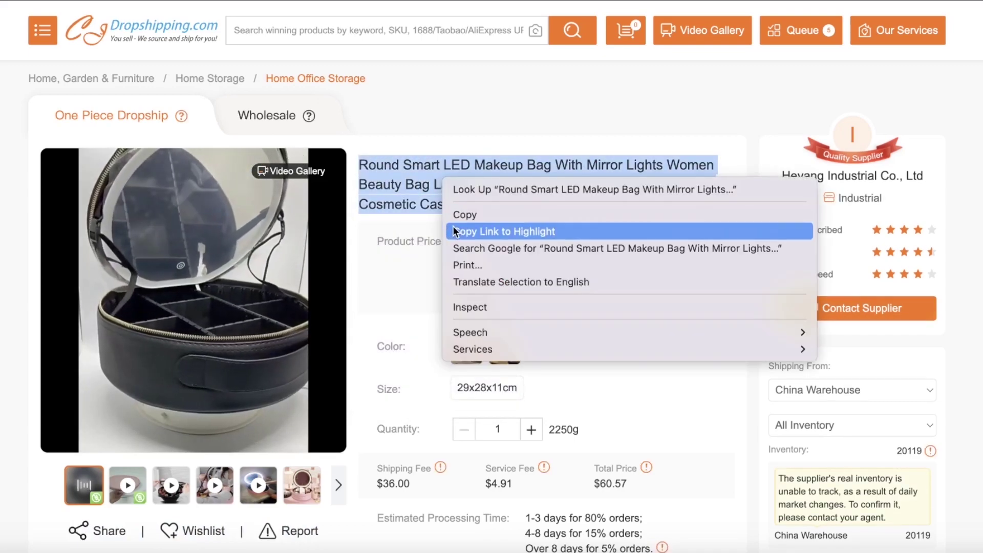
click(473, 213)
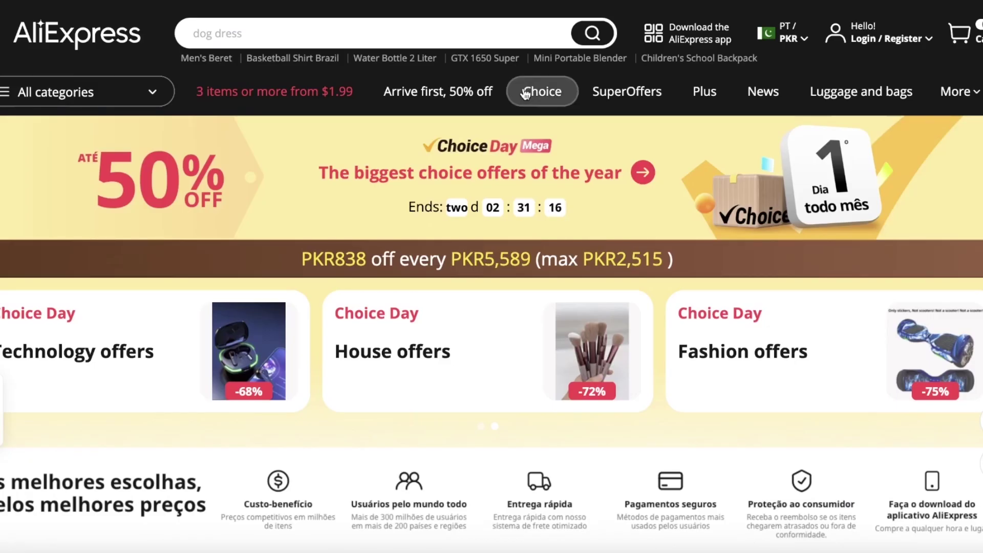
Search AliExpress for the pasted title, finding a 2021 Smart LED Cosmetic Case at PKR 9,479.51
click(488, 35)
key(ctrl+v)
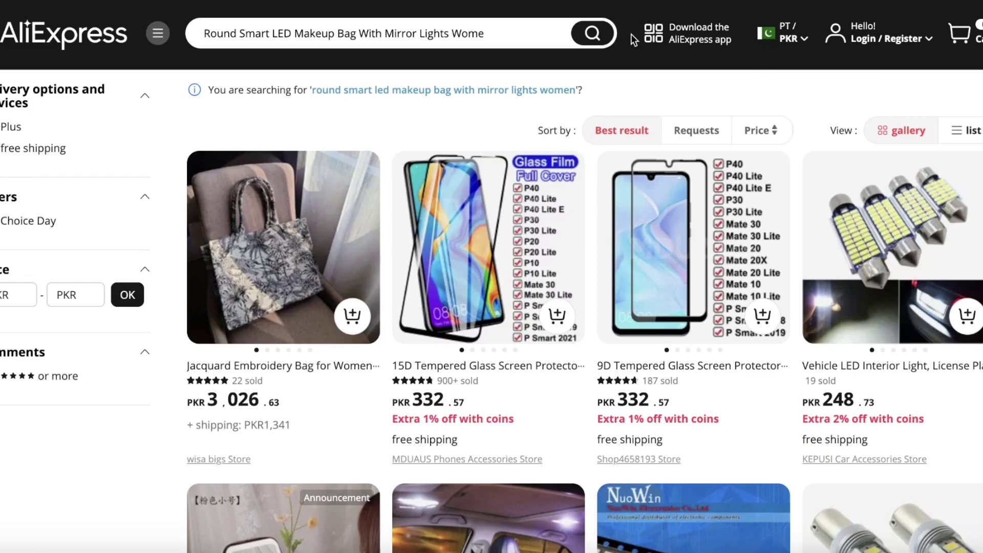
scroll(487, 215, down, 5)
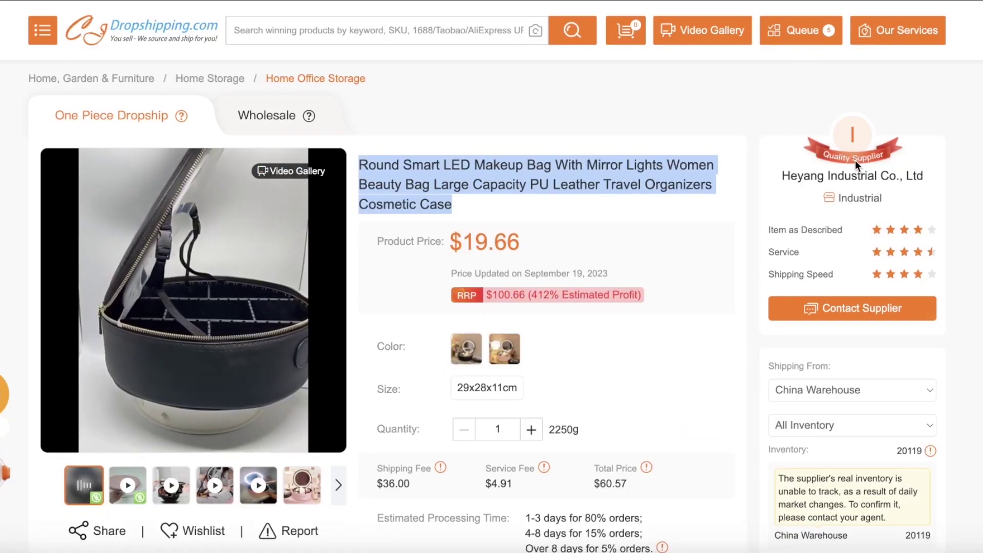
scroll(625, 246, down, 6)
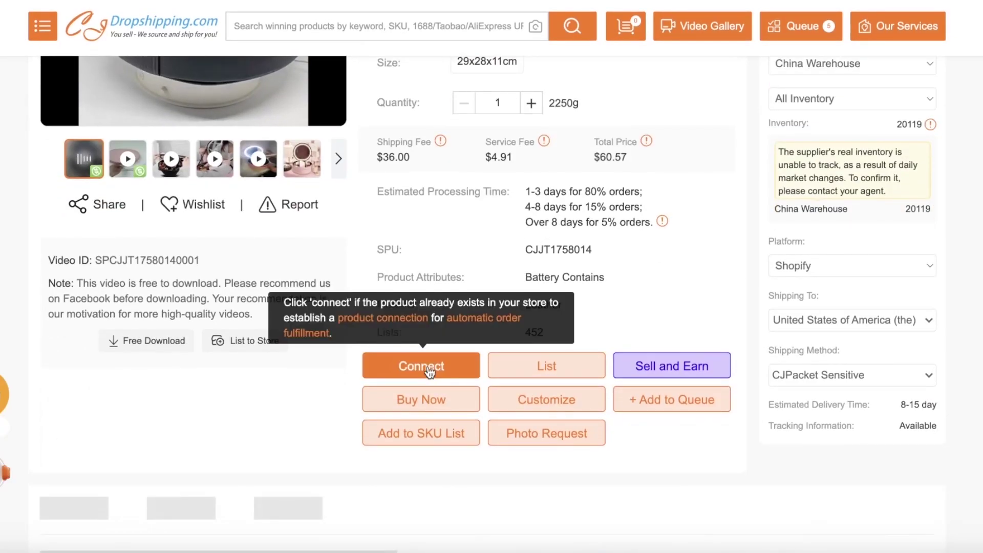
scroll(481, 249, up, 7)
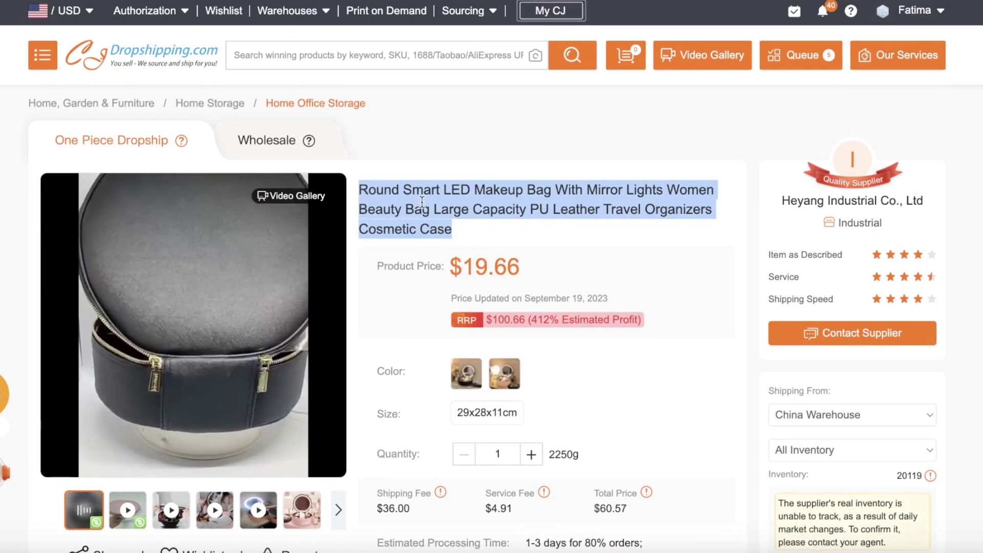
Copy the product title again and select the existing AliExpress search text
right_click(384, 190)
key(Escape)
click(362, 188)
drag(363, 188, 468, 228)
right_click(424, 222)
click(453, 266)
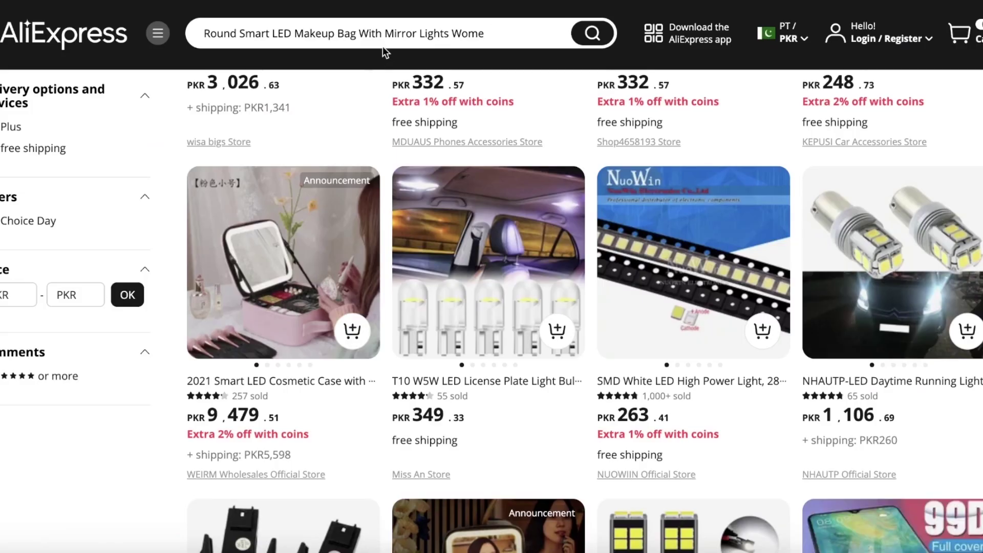
triple_click(386, 42)
Search AliExpress with the copied title and open the Smart LED Cosmetic Case listing at PKR9,480
right_click(390, 34)
click(419, 168)
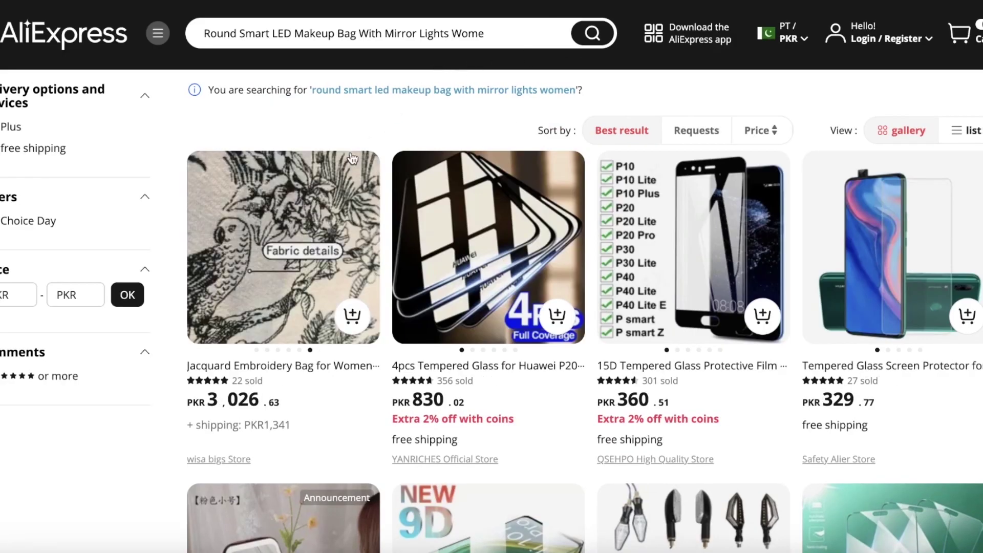
scroll(354, 170, down, 3)
scroll(355, 171, down, 10)
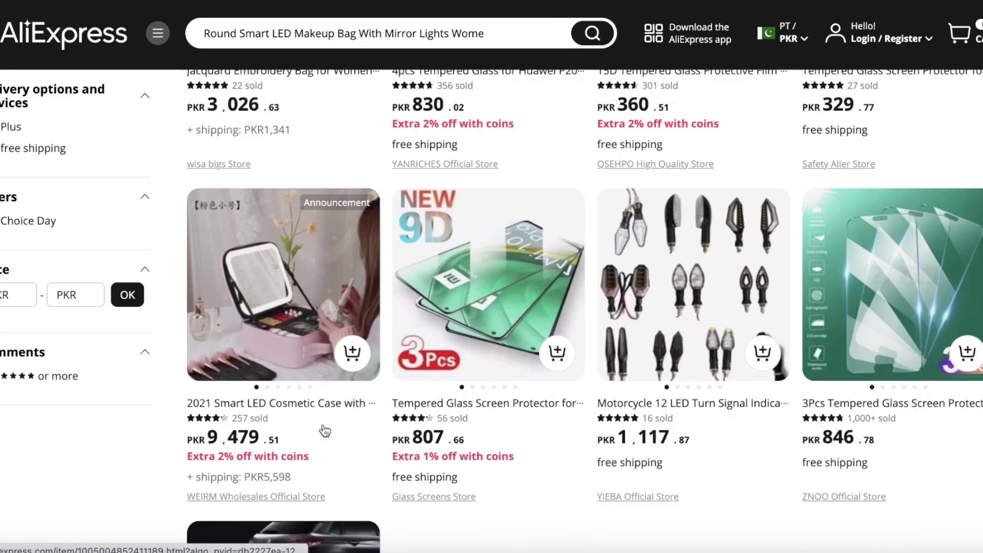
scroll(492, 280, up, 6)
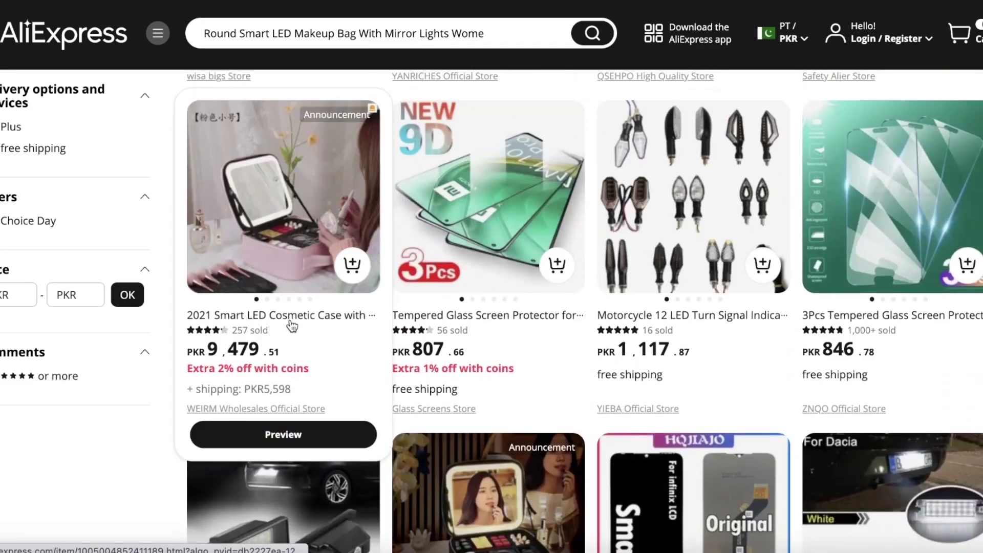
click(298, 302)
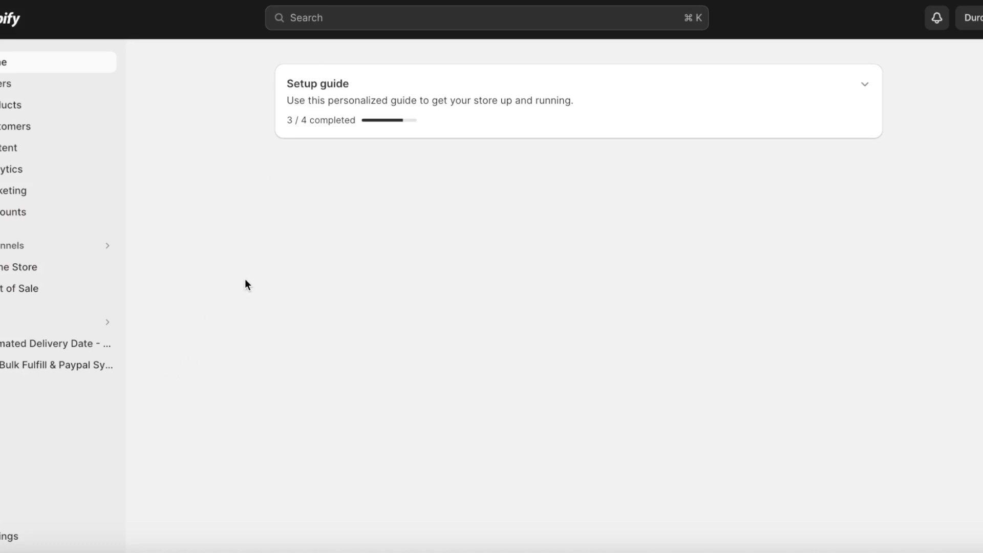
Reach the Shopify App Store via Apps and sales channels, now listing 7 apps including CJdropshipping
click(9, 534)
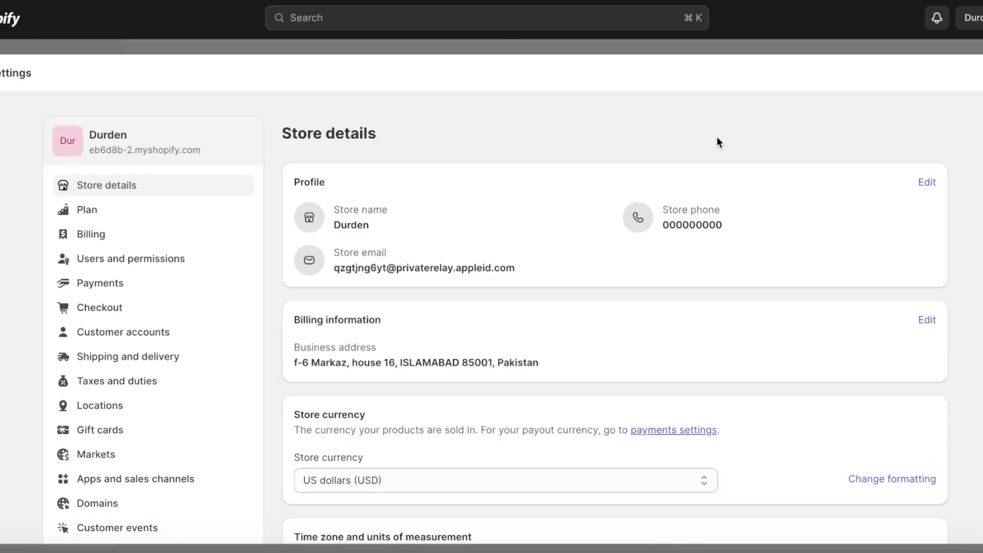
click(154, 491)
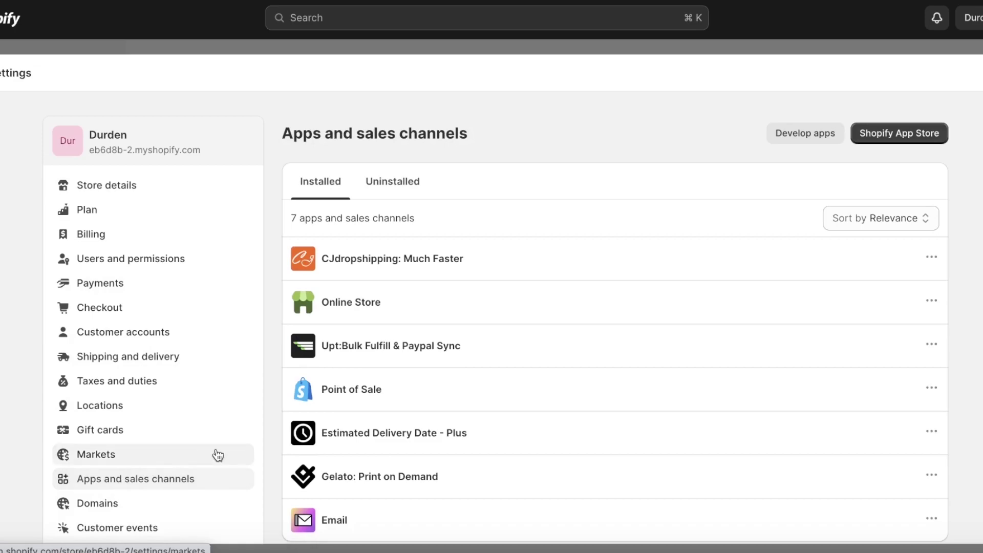
click(866, 138)
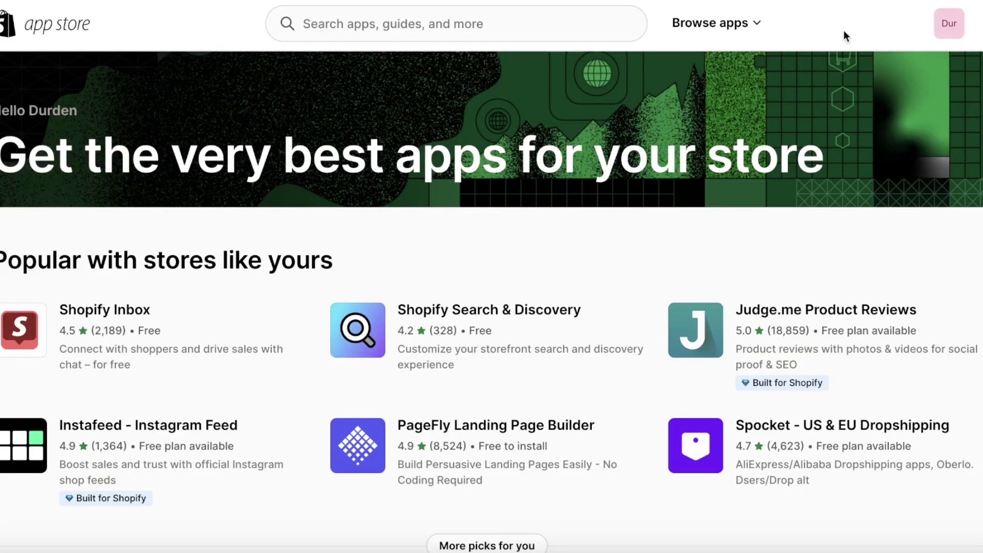
Search 'judge me' and install the Judge.me Product Reviews app
click(557, 23)
text(jud)
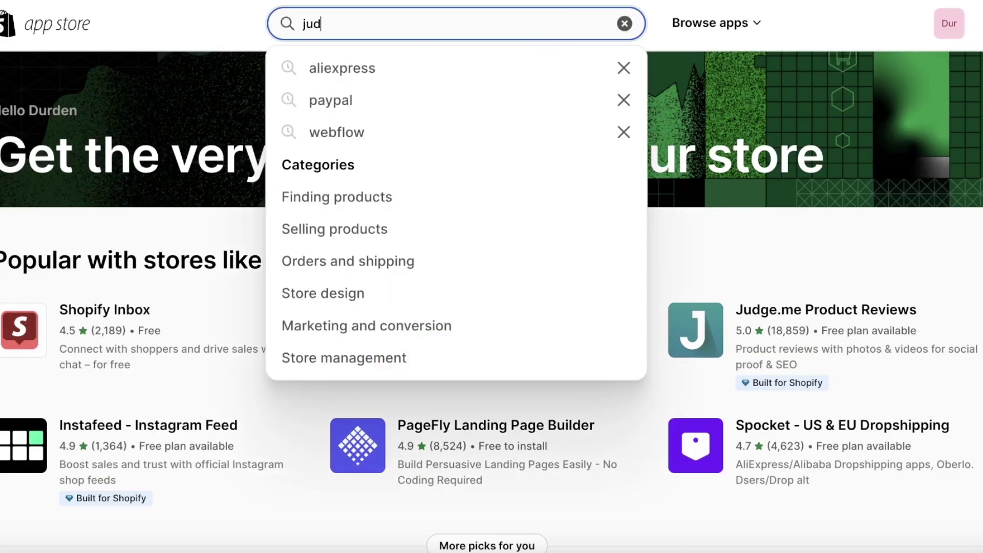
text(ge me)
click(544, 57)
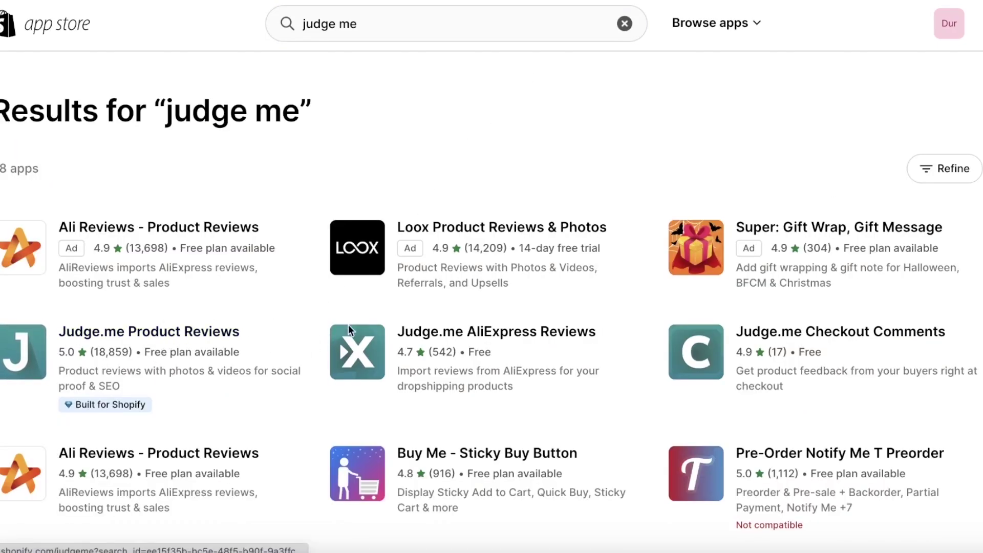
double_click(198, 358)
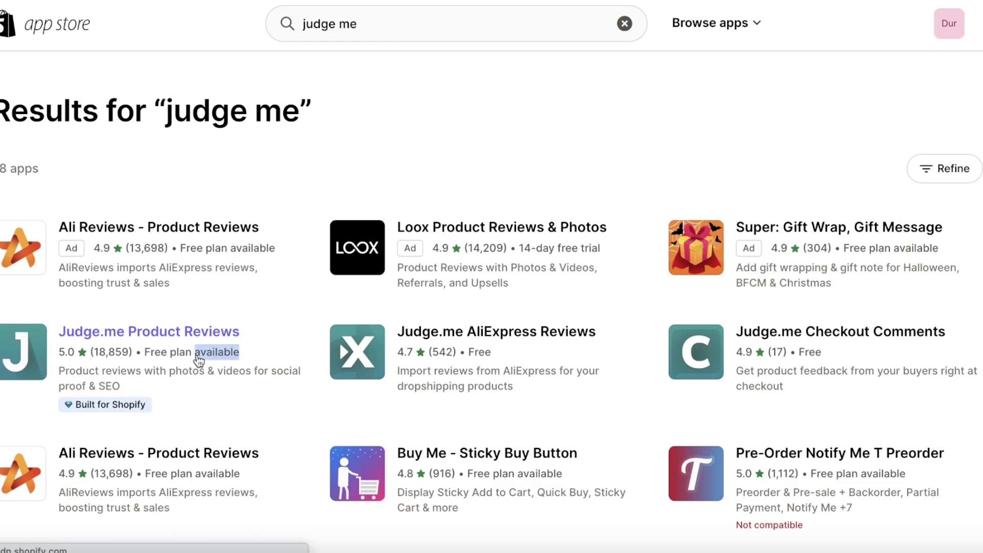
click(281, 369)
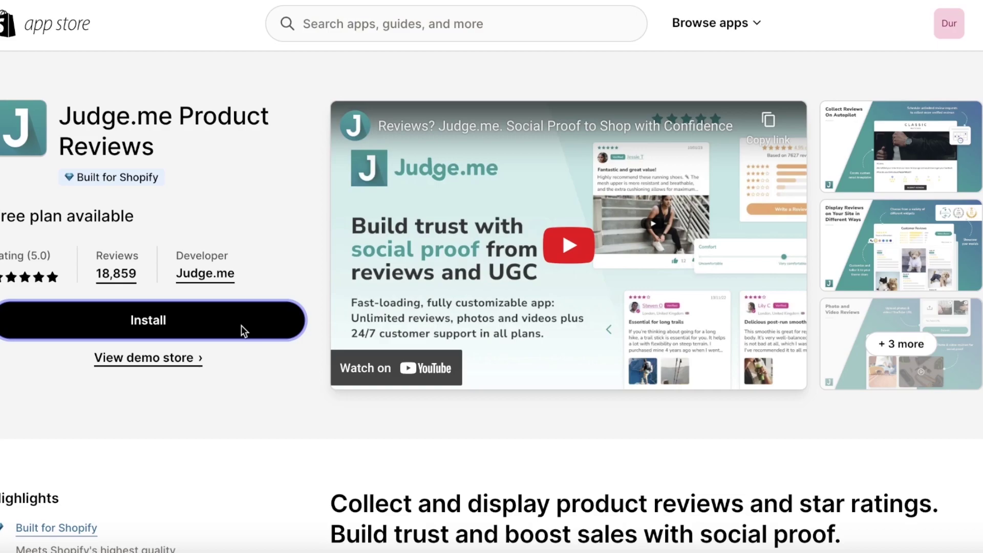
click(241, 325)
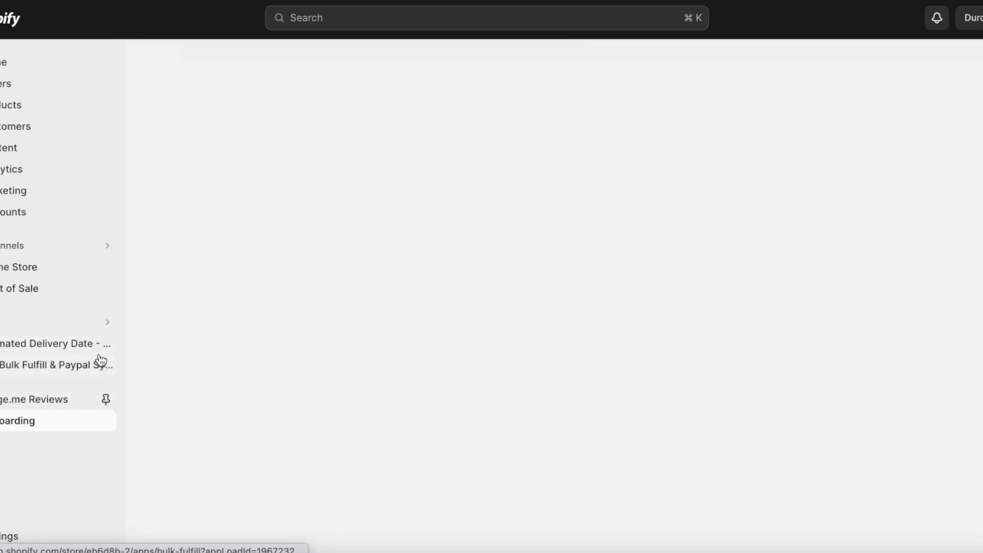
Pin Judge.me Reviews to the admin navigation and return to the Shopify App Store
click(105, 399)
click(18, 532)
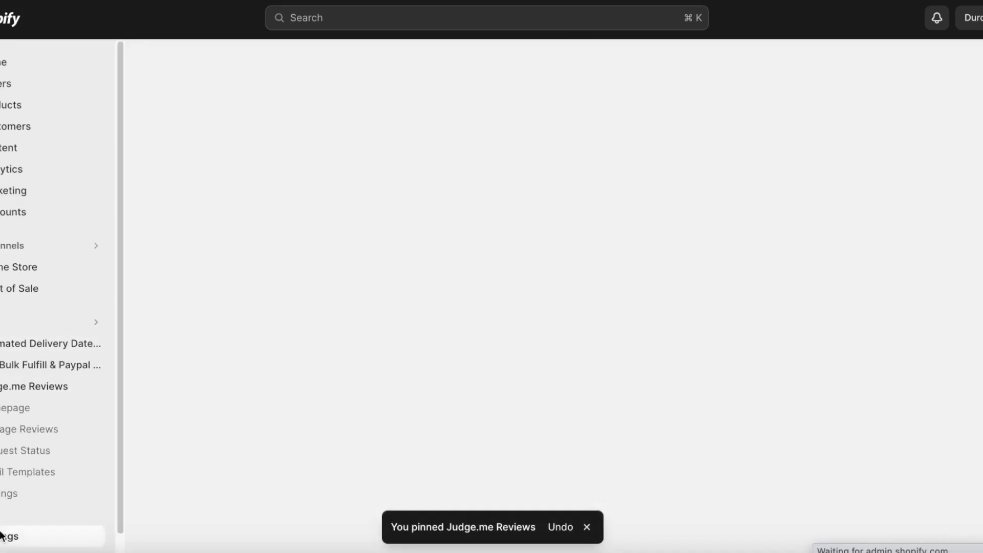
click(916, 132)
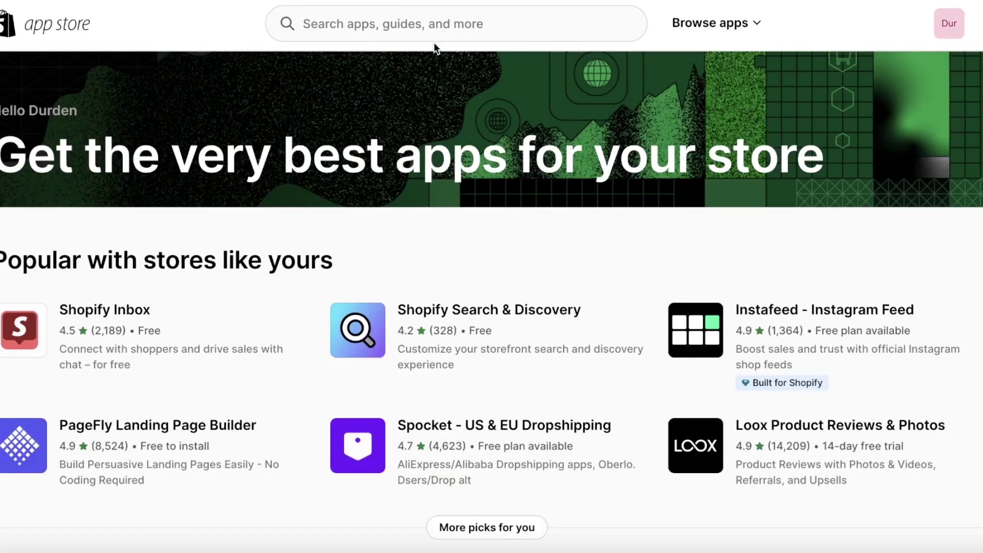
Rerun the 'judge me' search and install Judge.me AliExpress Reviews, approving its store access
click(420, 39)
click(389, 61)
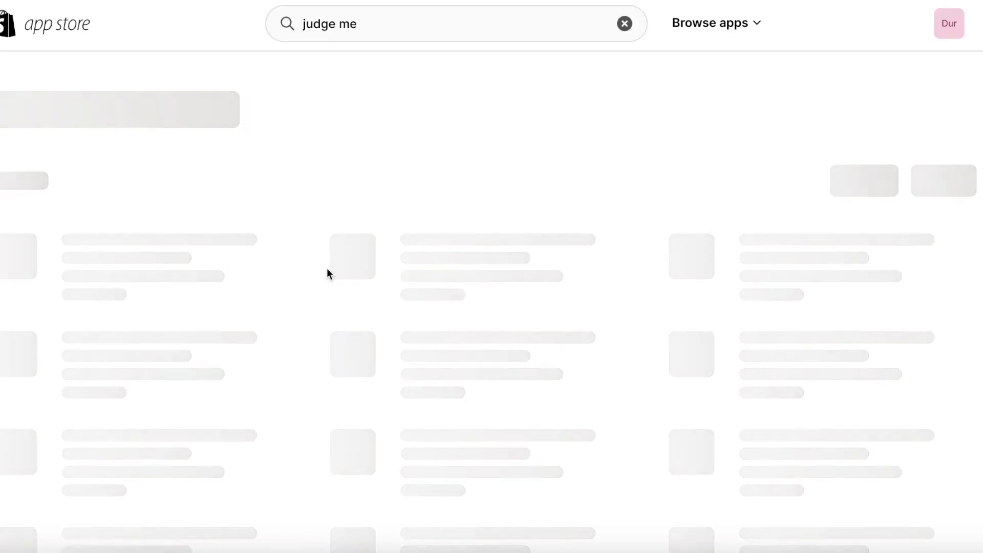
click(590, 337)
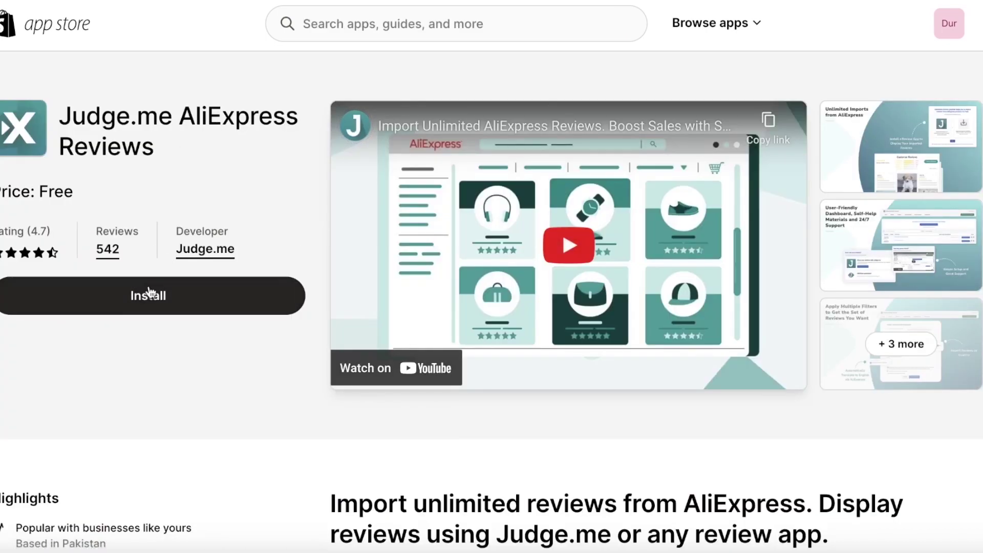
click(156, 291)
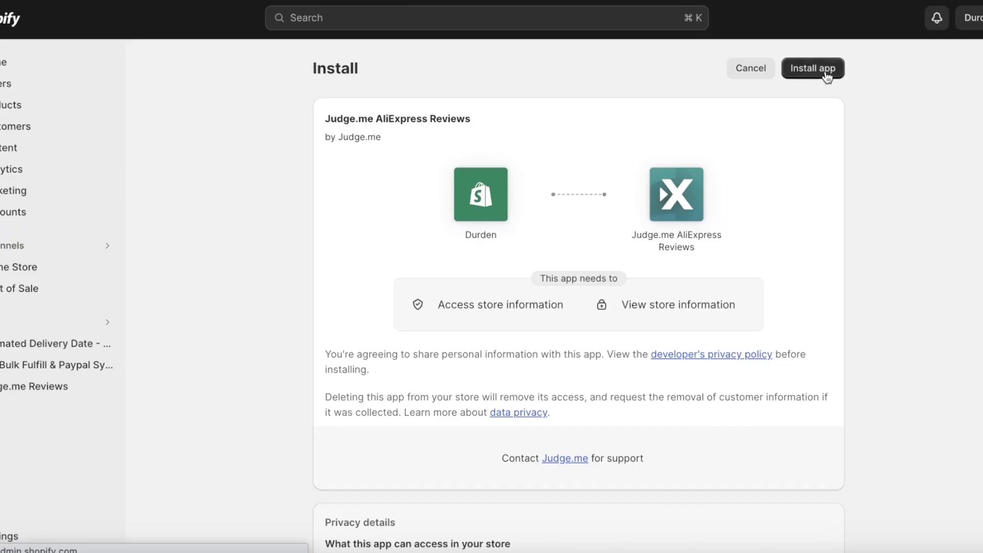
click(821, 67)
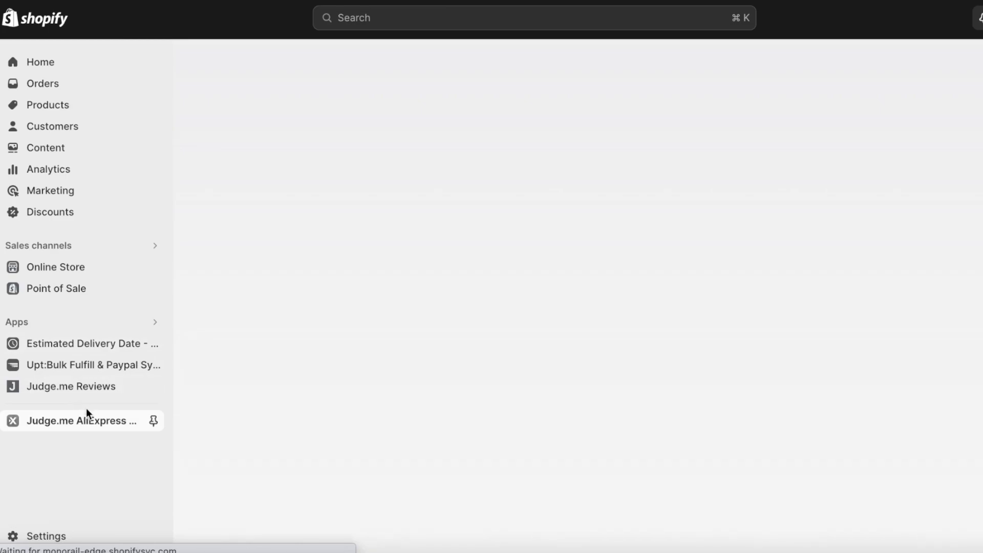
Pin Judge.me AliExpress Reviews, then open Judge.me Reviews onboarding from its Widgets page
click(154, 421)
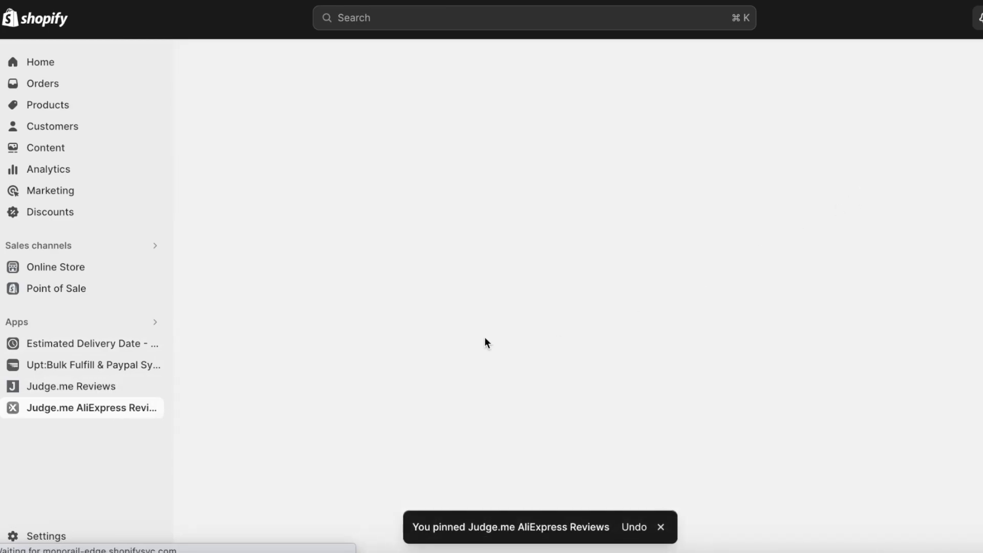
click(78, 389)
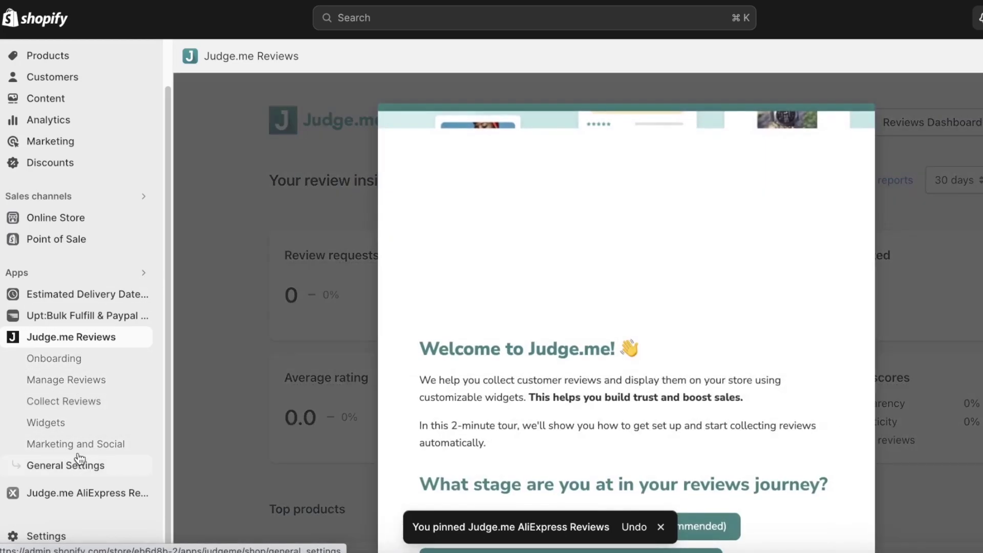
click(46, 422)
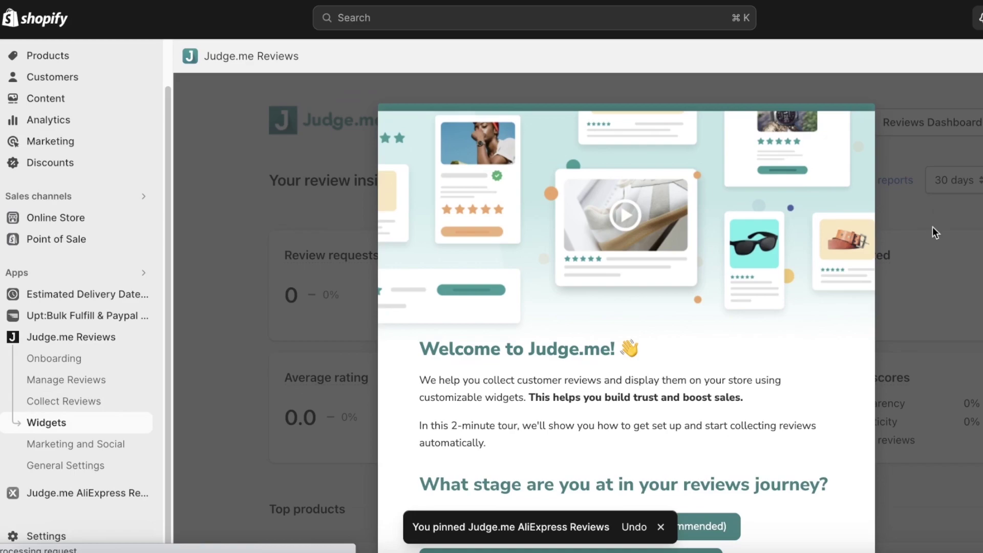
scroll(660, 265, down, 1)
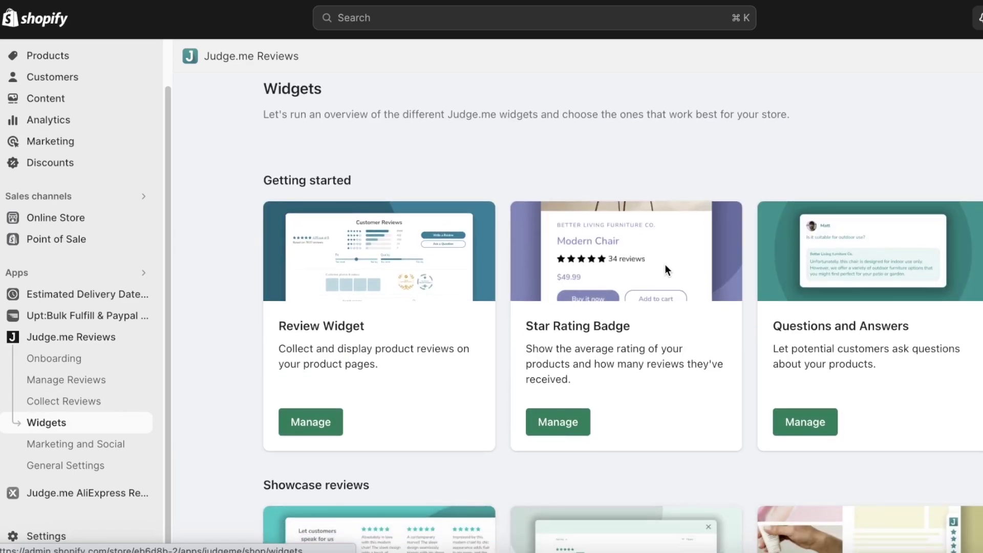
scroll(370, 384, down, 4)
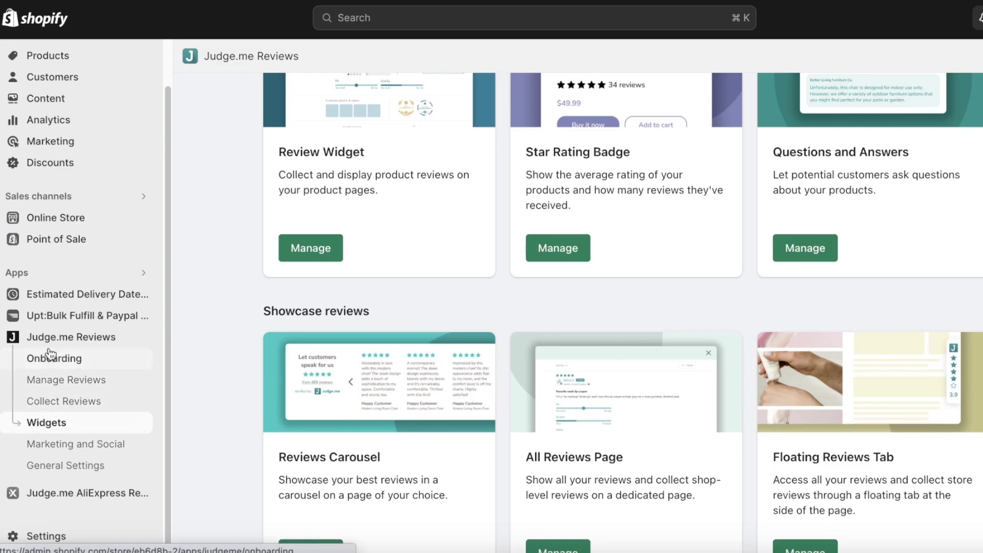
click(63, 339)
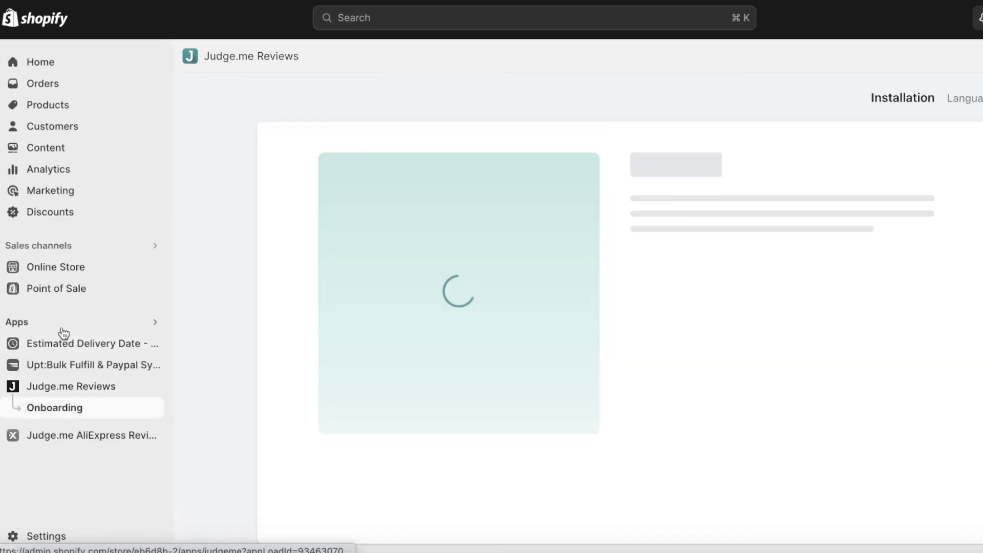
Start the Judge.me guided setup and switch on its app embed in the Dawn theme
click(923, 468)
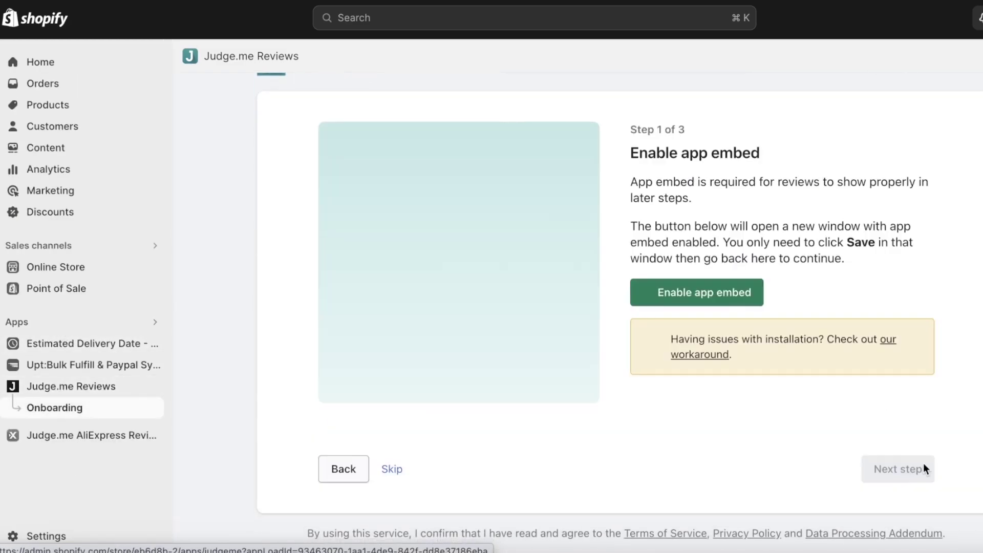
click(715, 300)
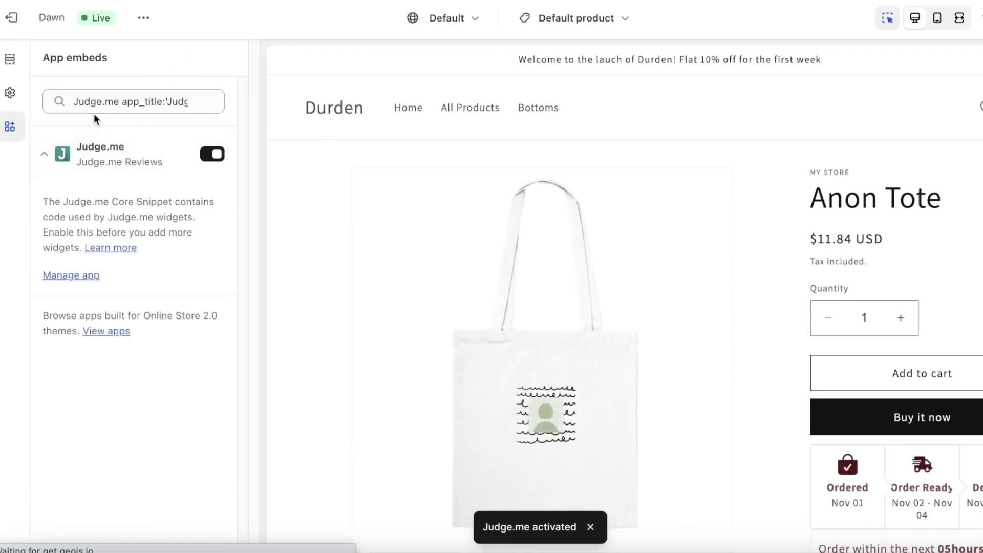
Review the Dawn theme settings and product template sections, then return to App embeds
scroll(895, 290, down, 10)
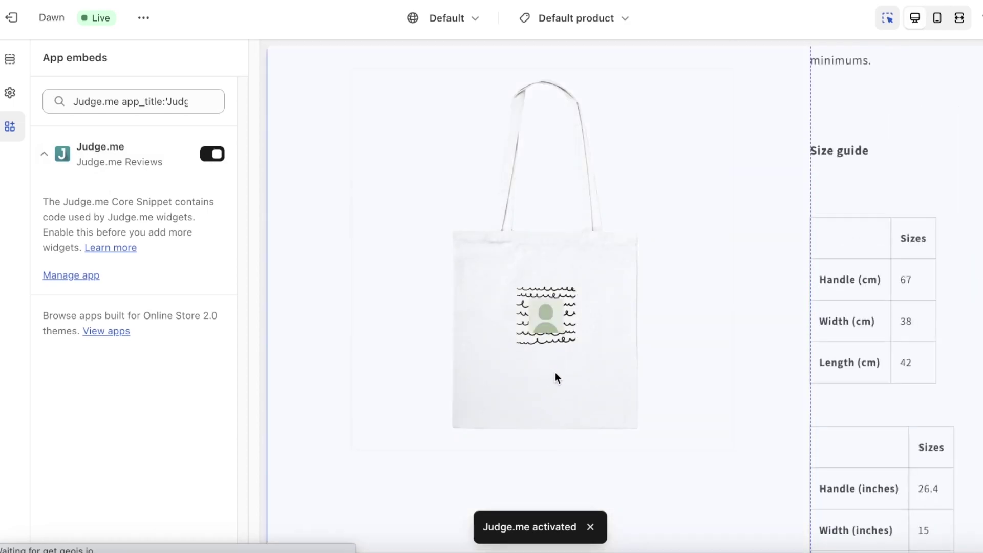
click(10, 92)
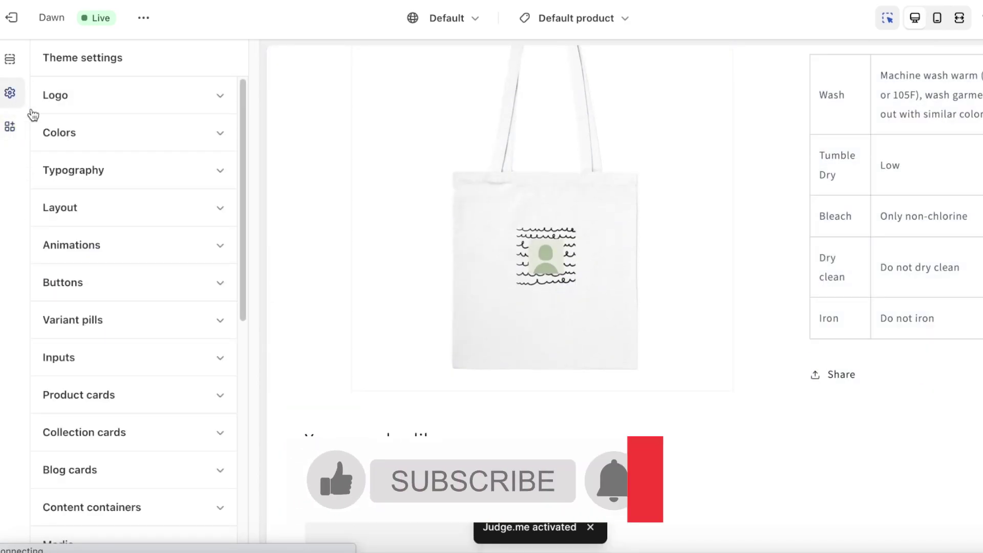
scroll(268, 320, down, 5)
click(10, 59)
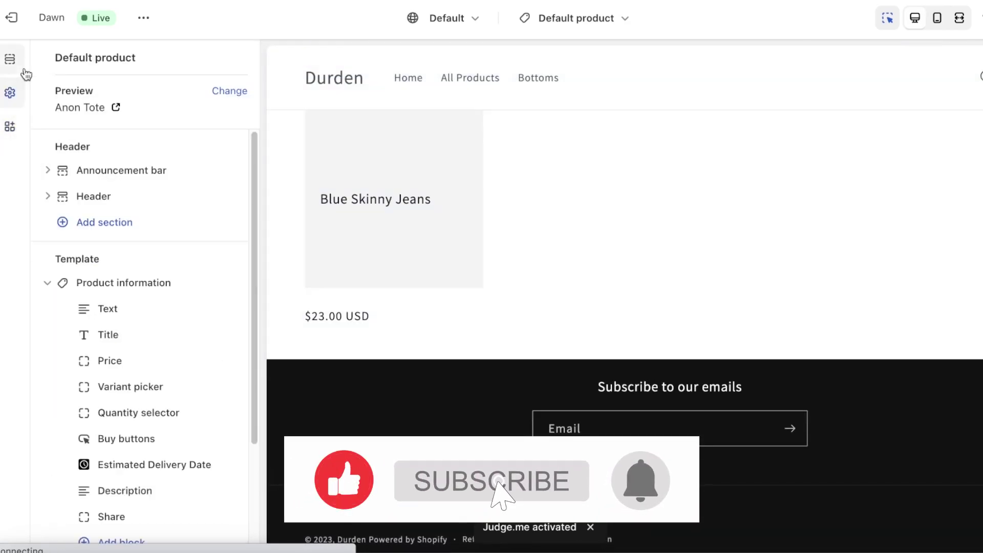
scroll(64, 339, down, 3)
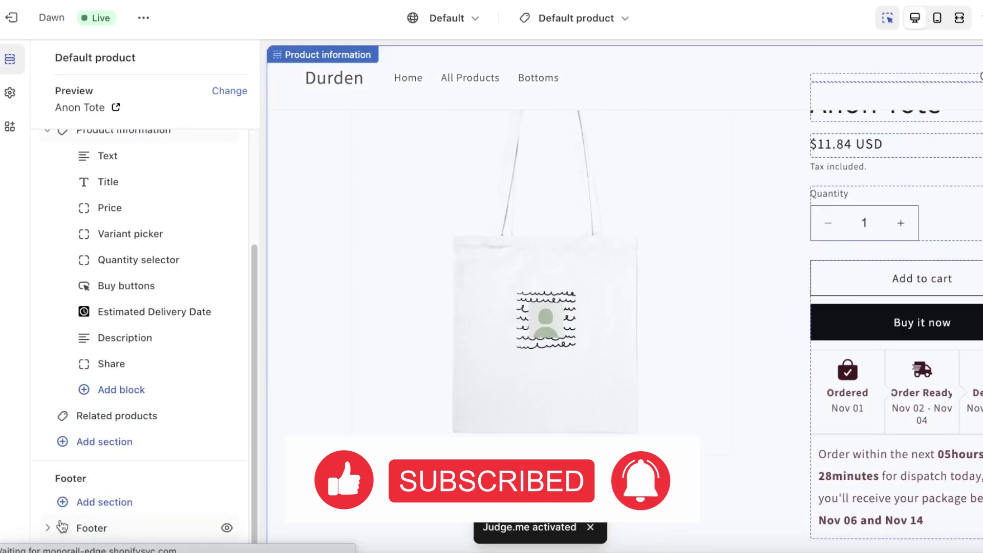
scroll(72, 459, up, 4)
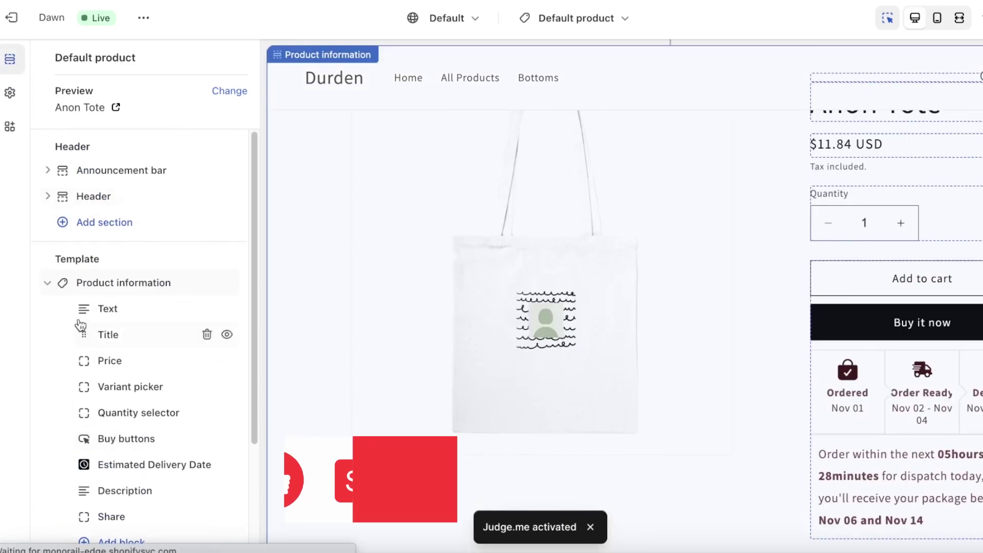
scroll(619, 346, down, 10)
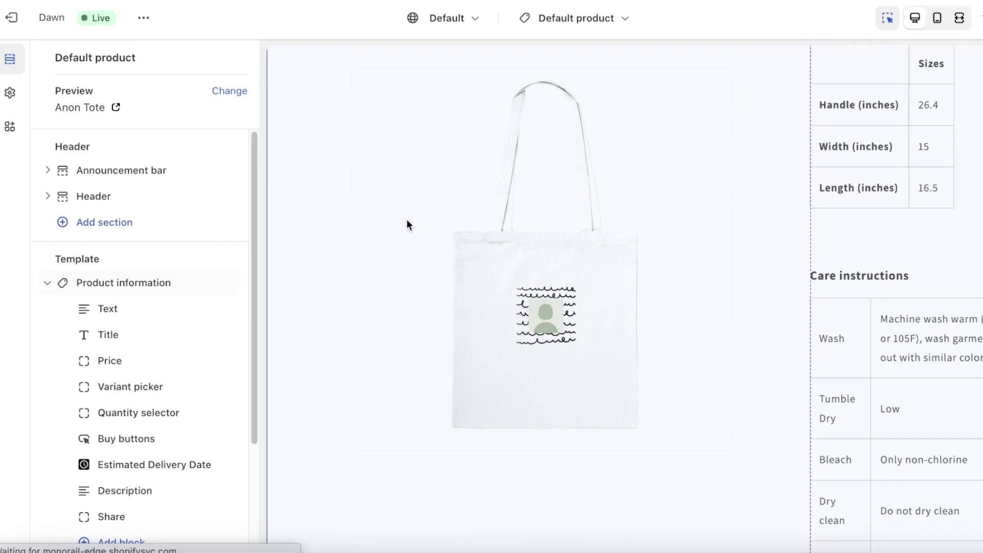
click(12, 128)
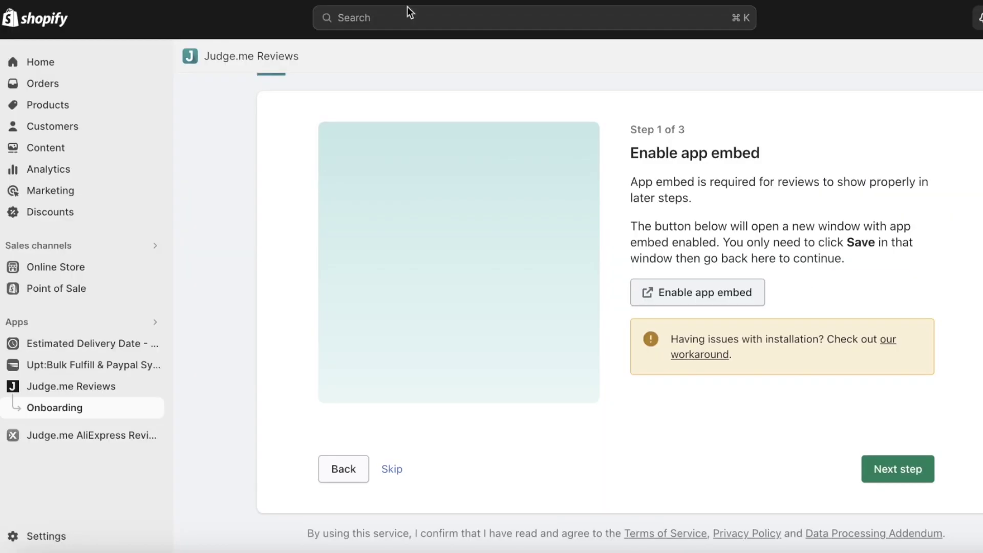
Advance to onboarding step 2 and install the Review Widget on the Default product template
click(899, 476)
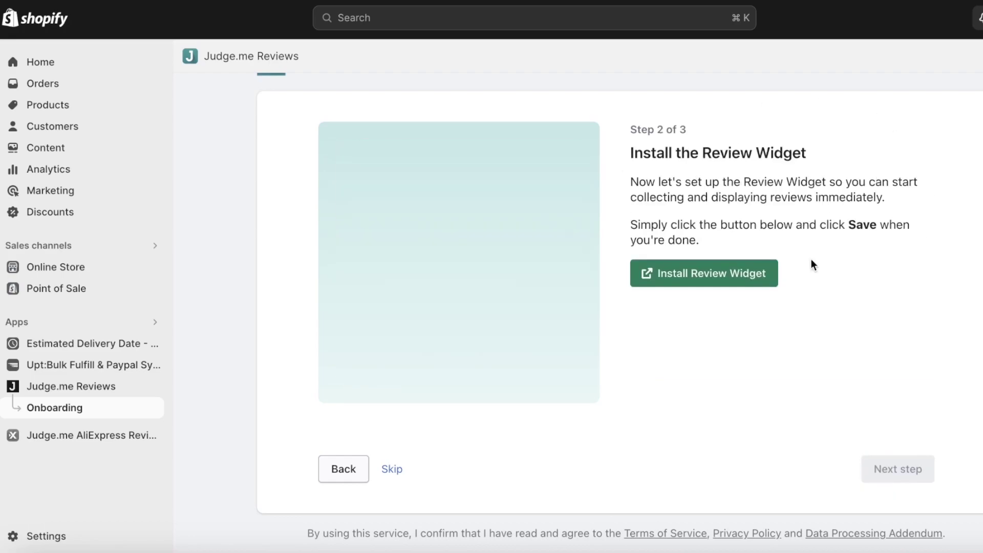
click(745, 271)
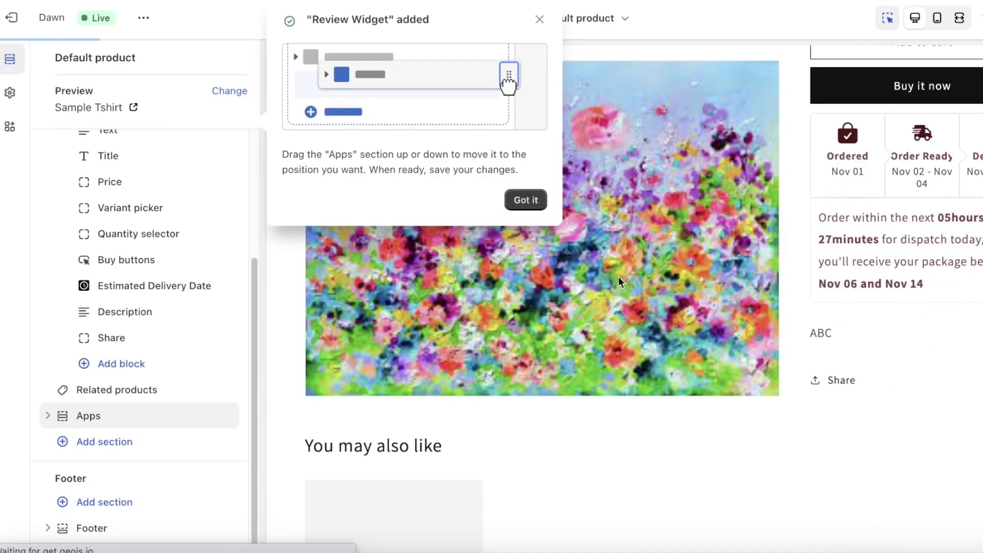
Inspect the product template's Related products and Review Widget section settings
click(522, 200)
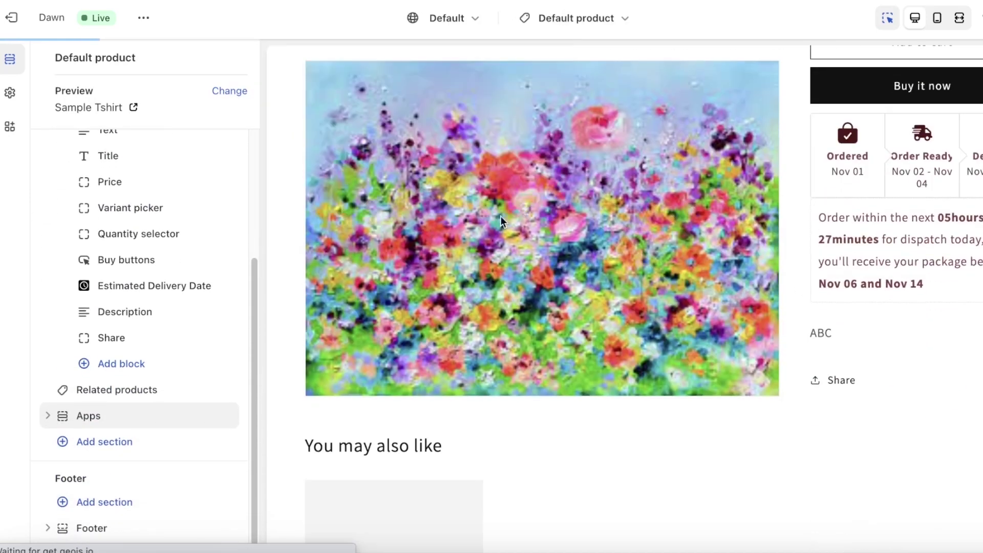
click(85, 441)
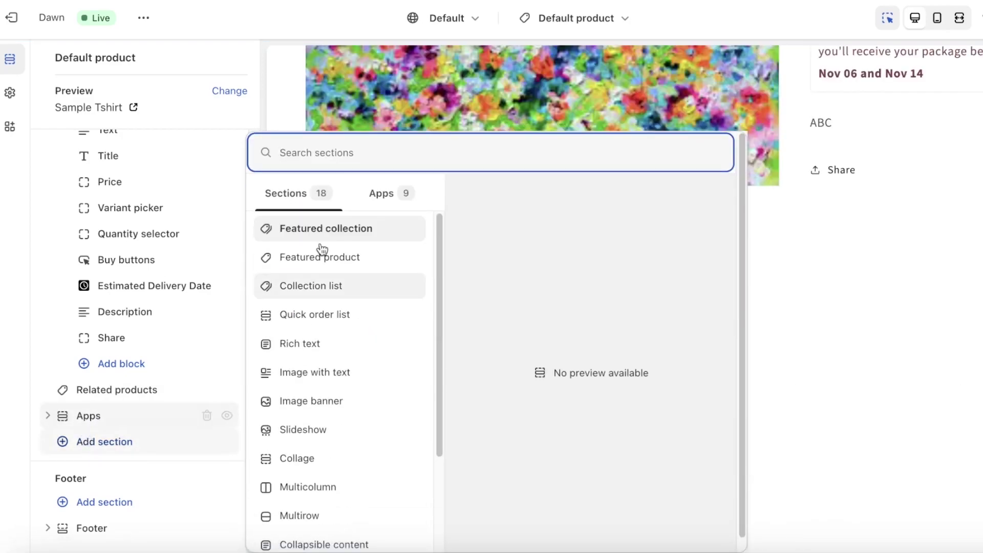
click(936, 344)
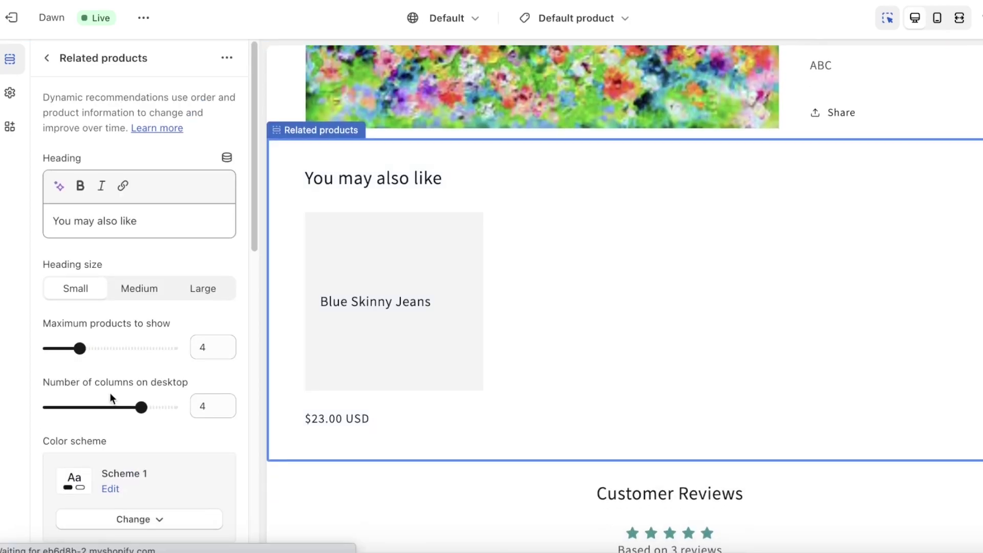
click(48, 62)
click(544, 486)
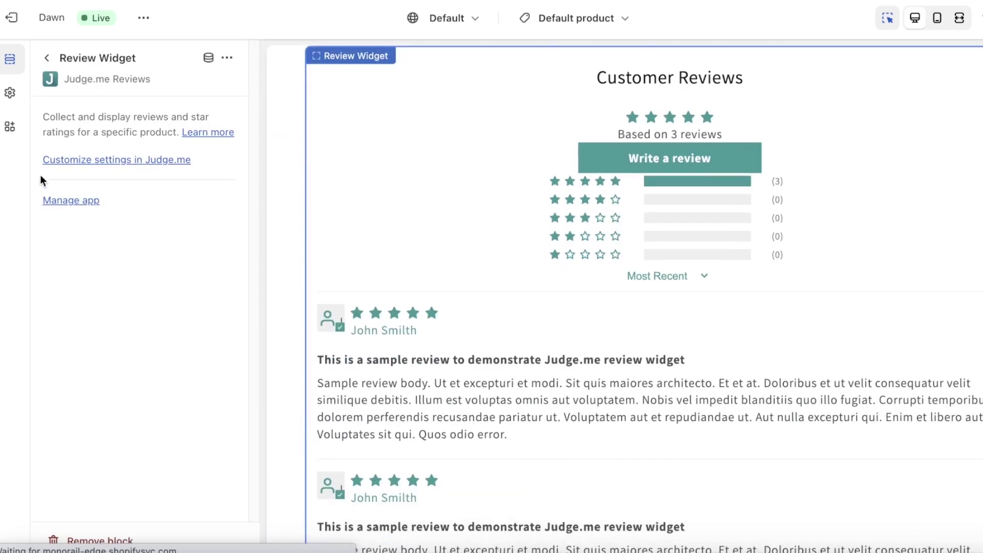
click(45, 60)
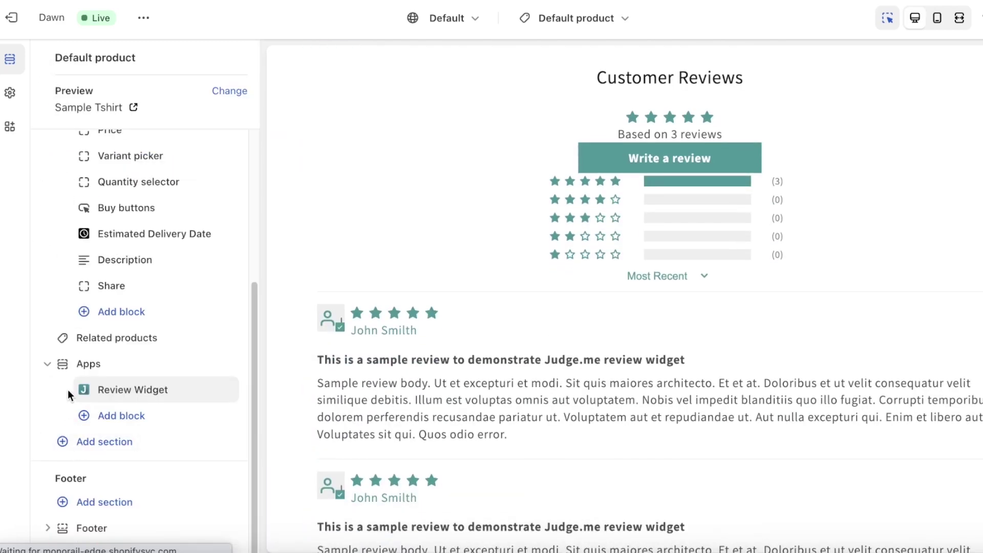
Reposition the Apps section below Product information, then advance onboarding to Step 3
click(45, 365)
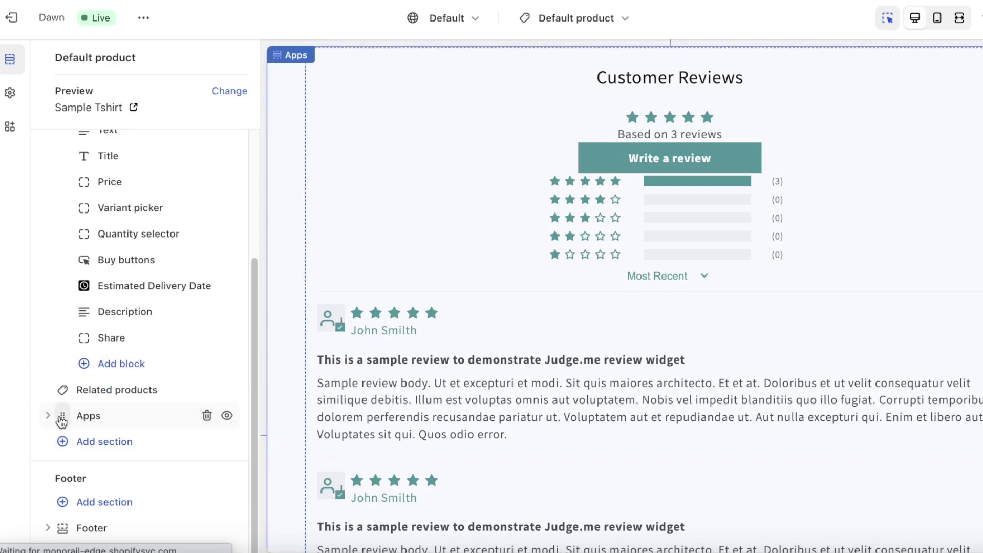
drag(61, 421, 81, 340)
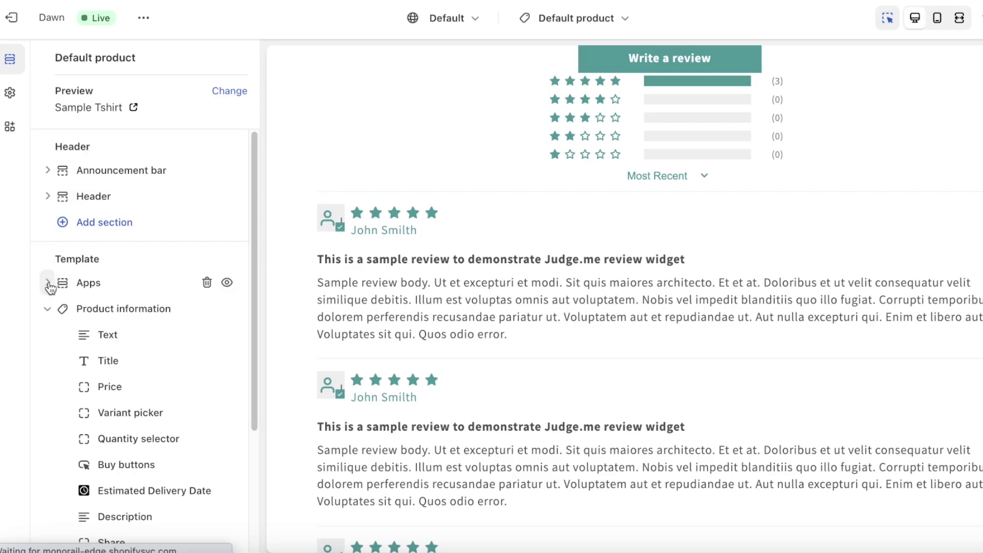
click(48, 283)
drag(49, 285, 60, 482)
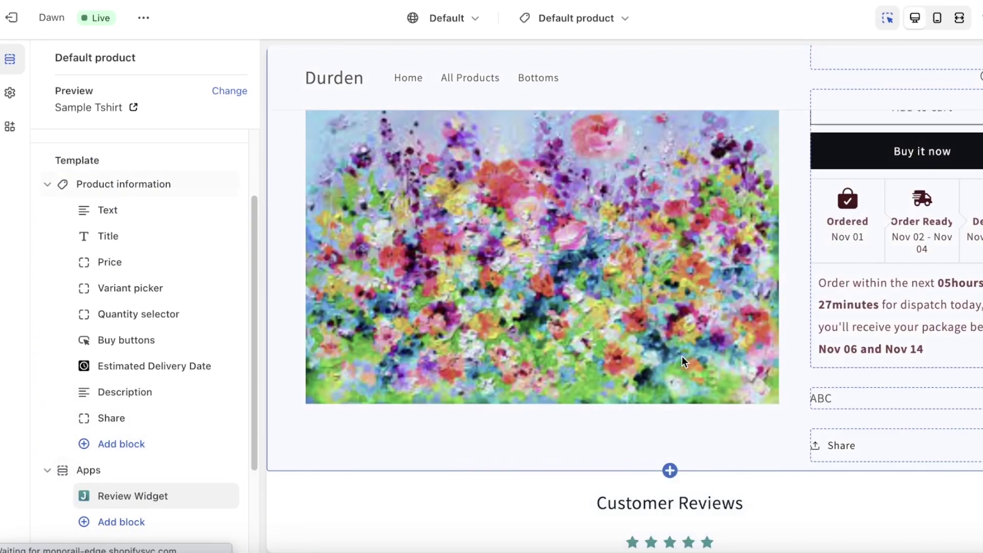
scroll(793, 328, down, 1)
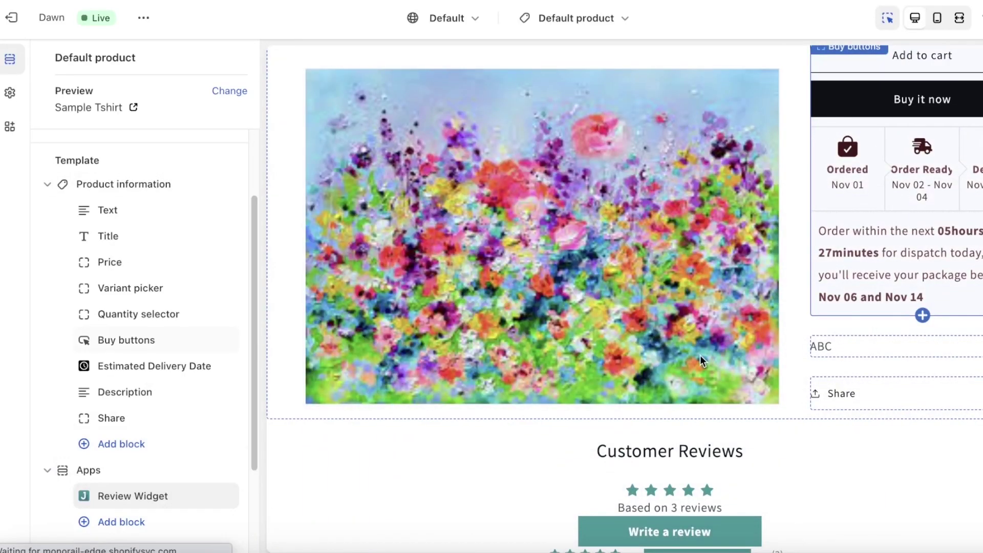
scroll(699, 355, down, 4)
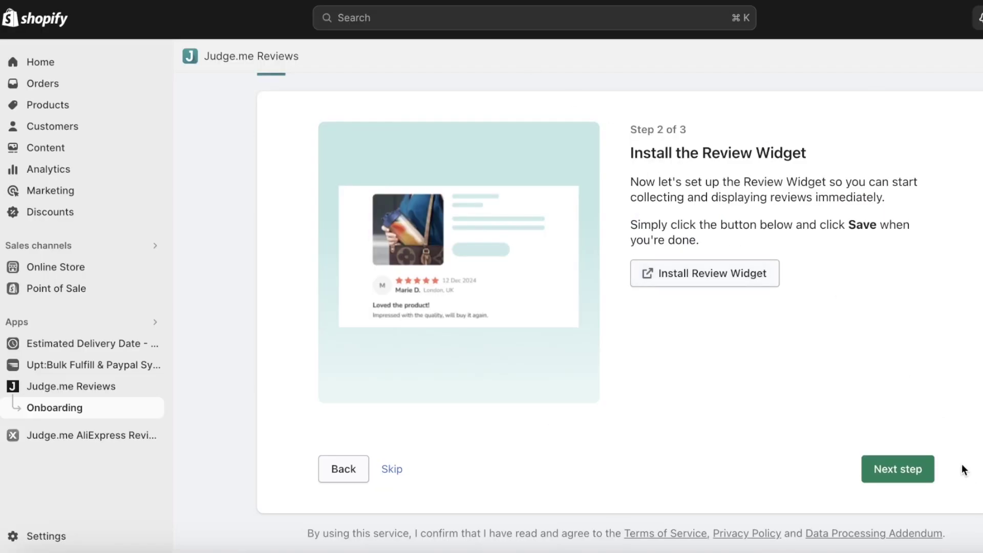
click(899, 469)
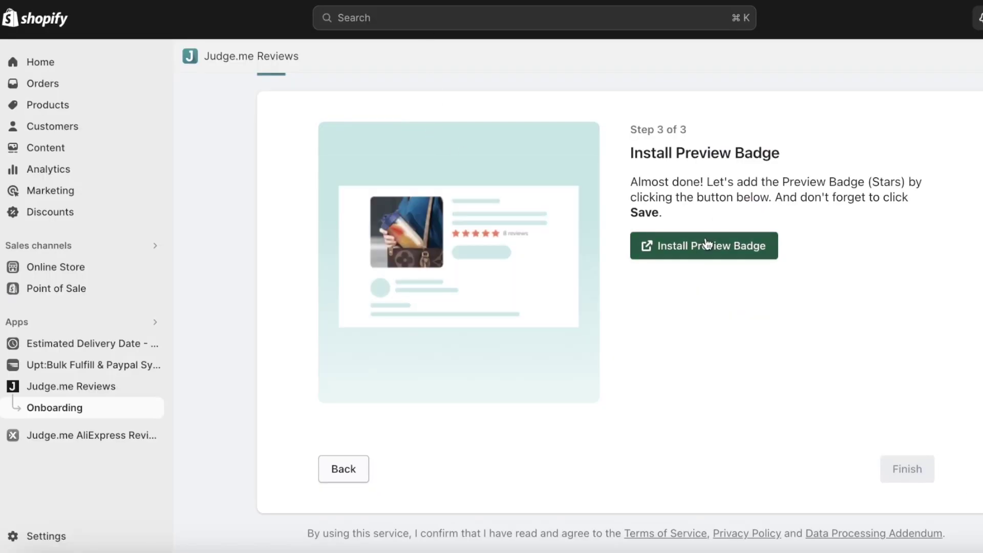
Install the Star Ratings preview badge on the product template, then open Judge.me AliExpress Reviews
click(705, 245)
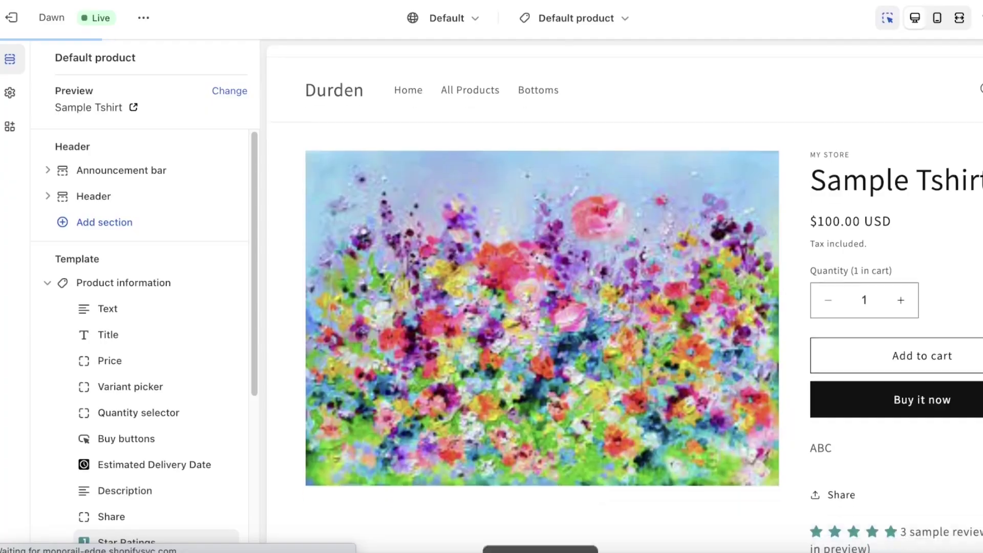
scroll(721, 163, down, 2)
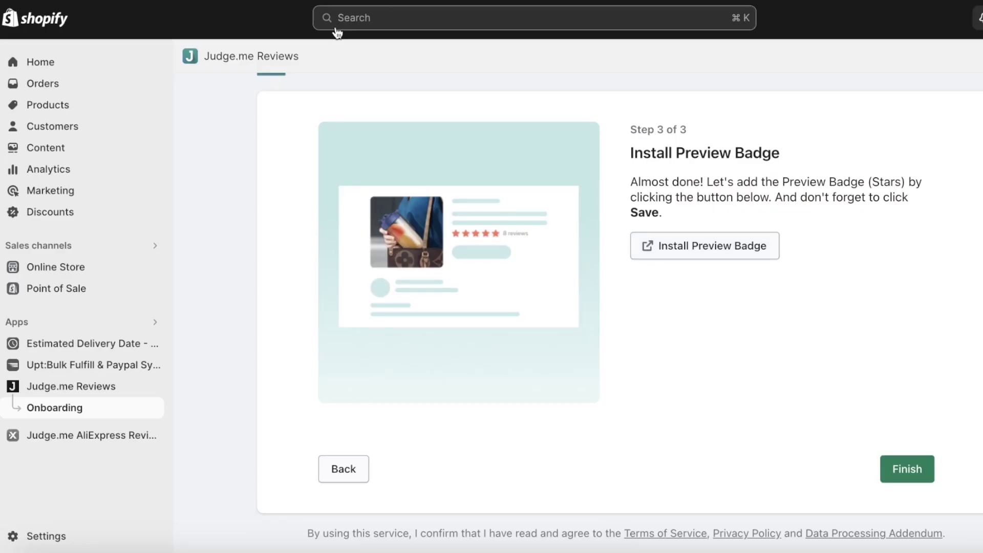
click(90, 433)
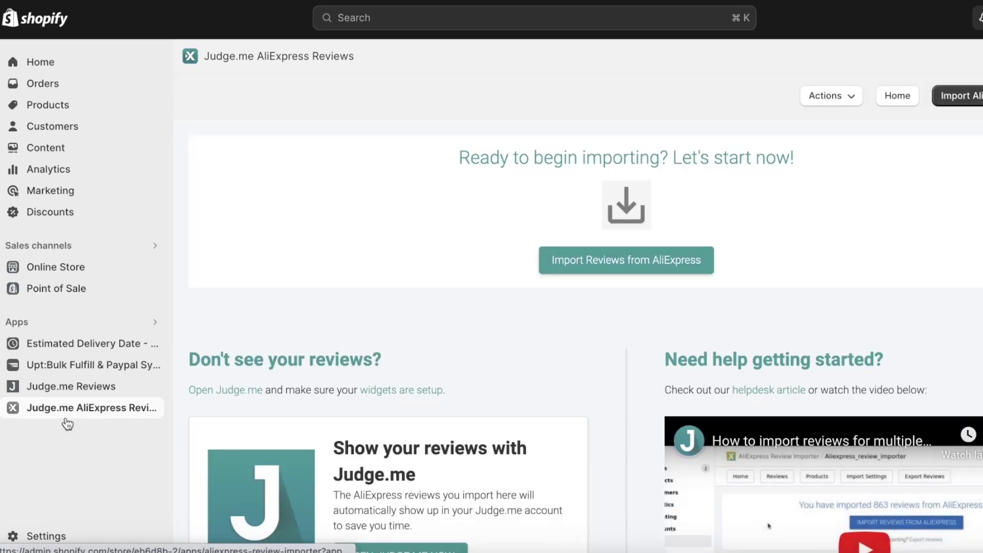
Open the Import Reviews from AliExpress form and focus the product URL field
click(692, 265)
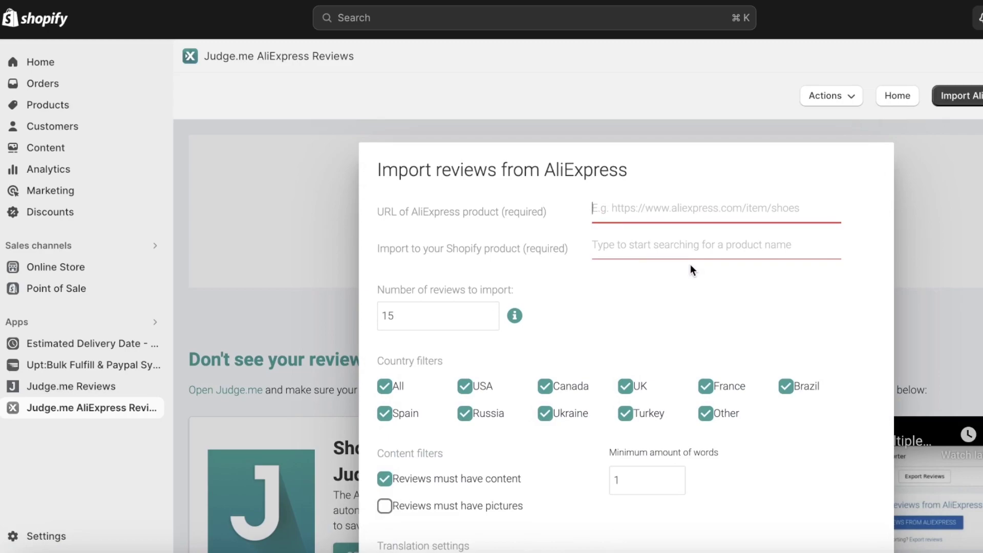
click(653, 205)
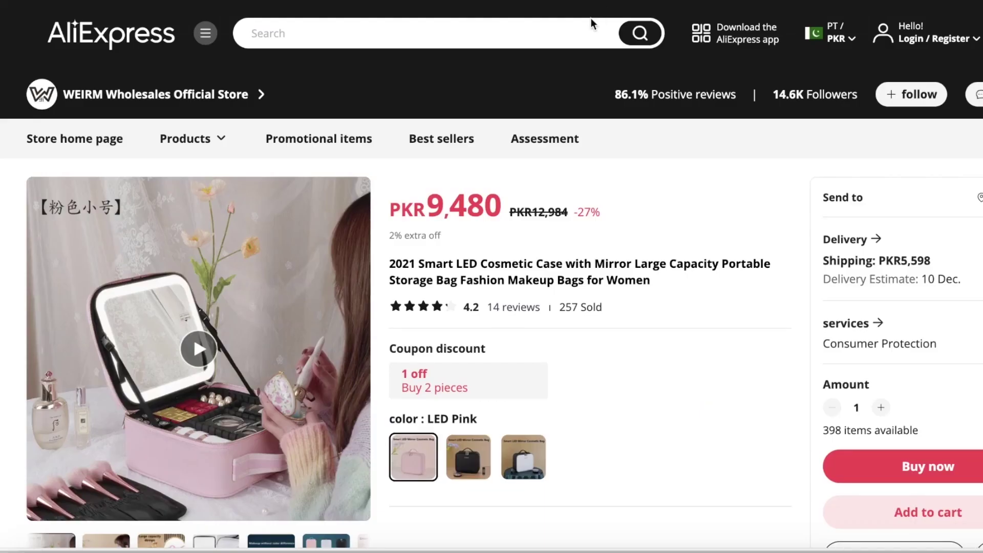
Search AliExpress for 'tote bag' and open the Mucha Series canvas tote listing
click(586, 32)
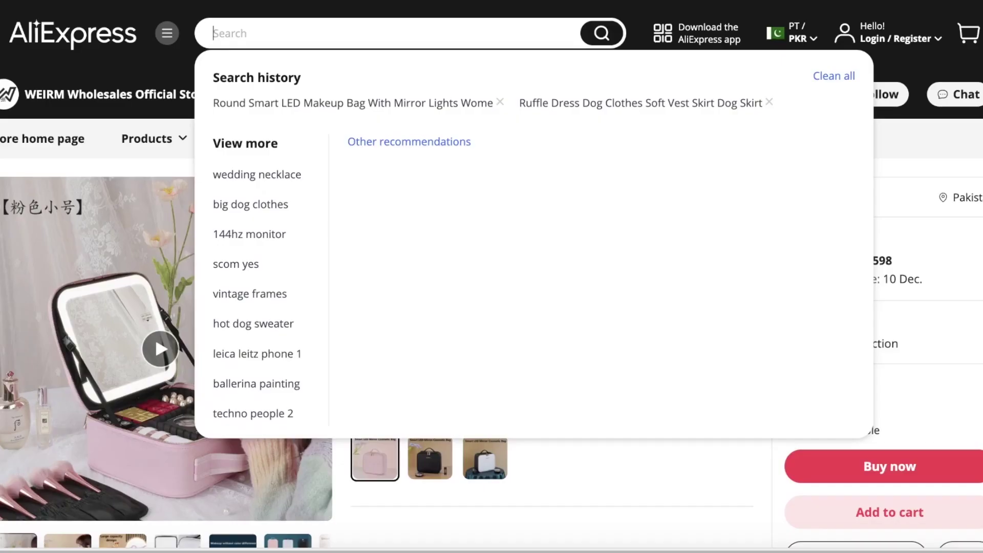
text(tot)
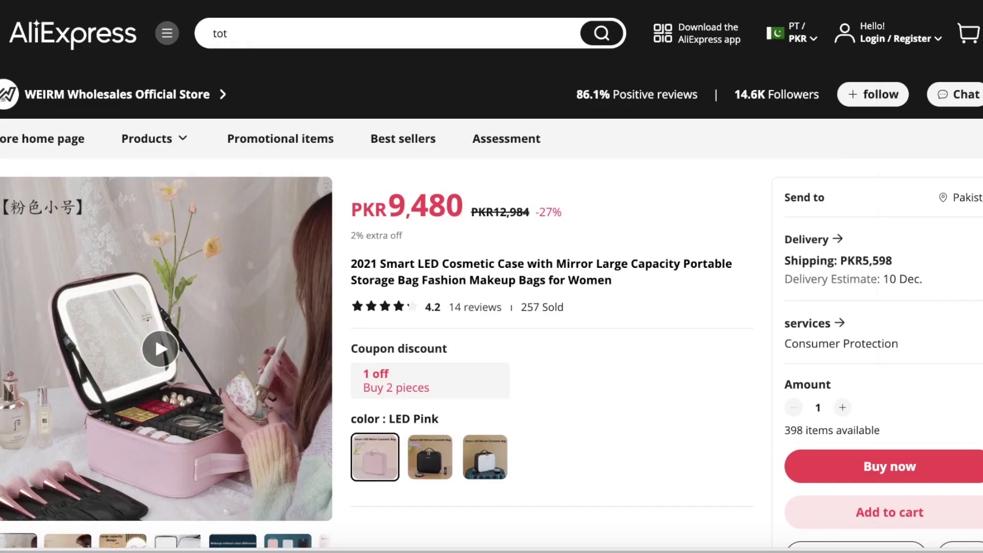
text(e bag)
key(Return)
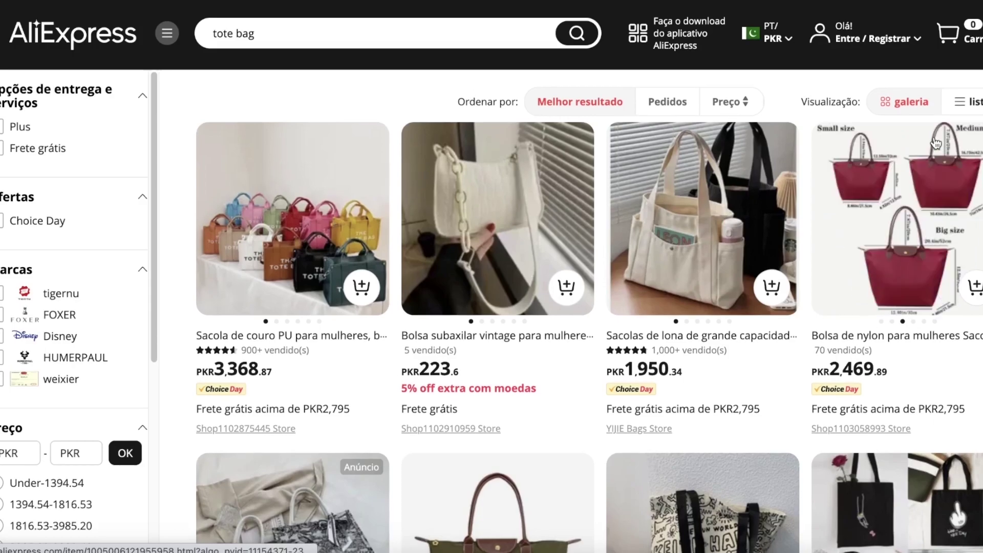
scroll(936, 143, down, 15)
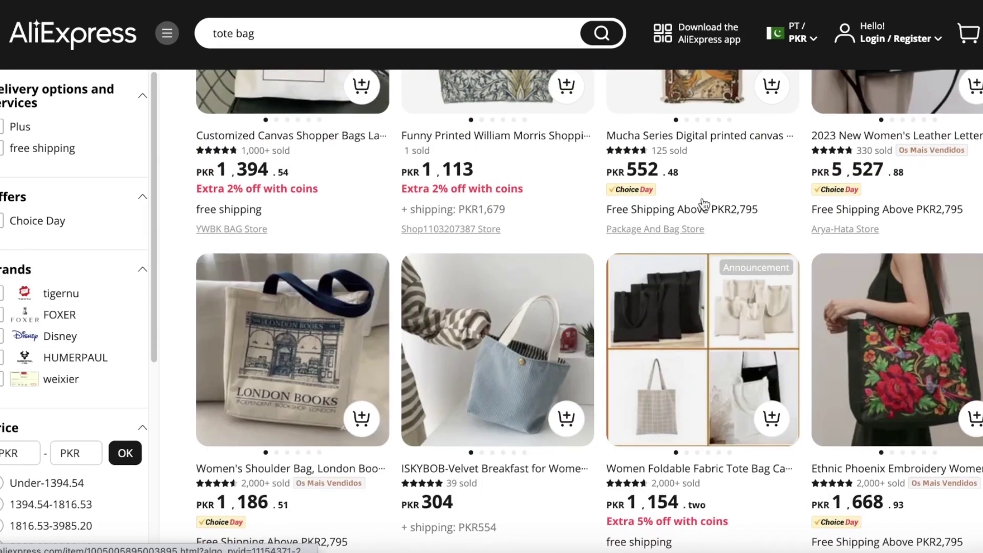
scroll(702, 204, up, 3)
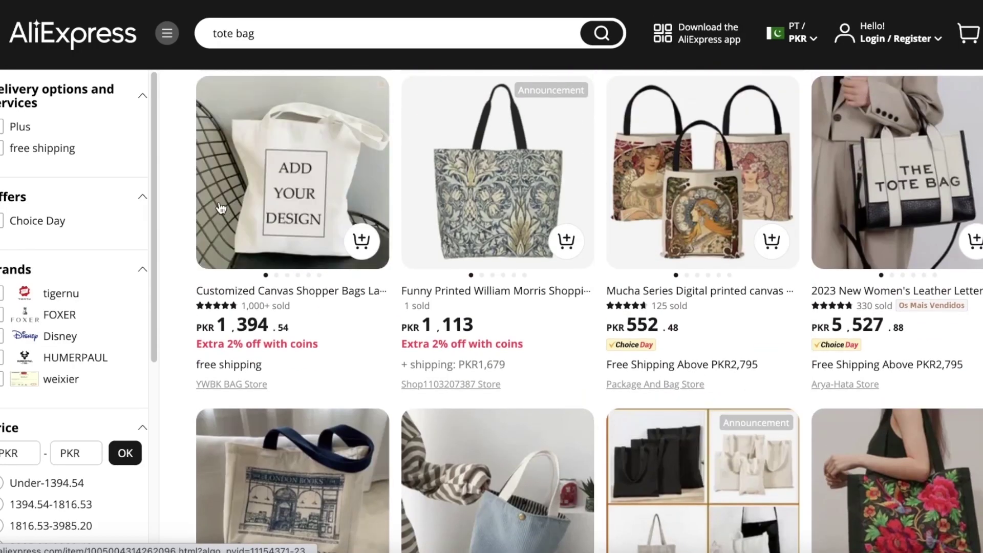
click(745, 206)
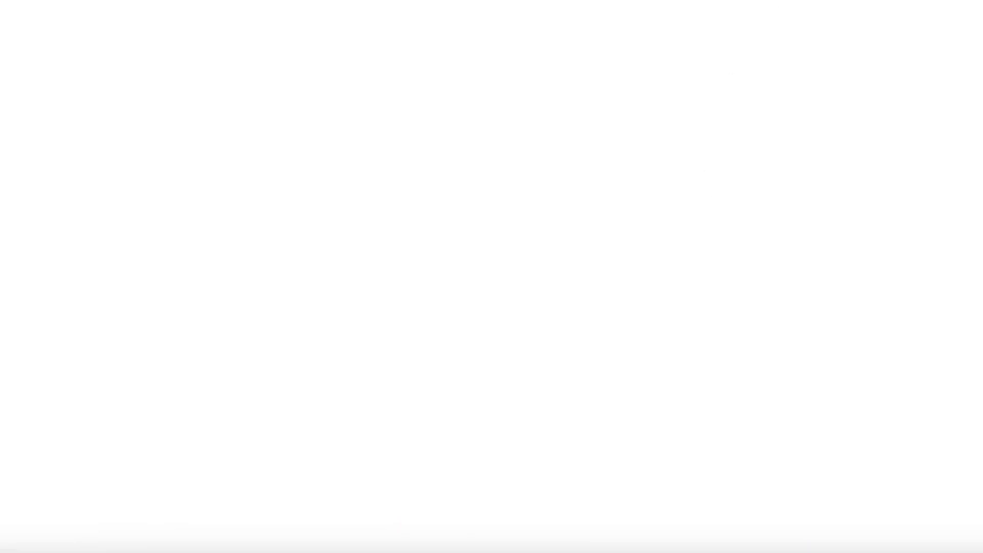
View the tote's 30 reviews and copy the product page address
scroll(553, 238, down, 3)
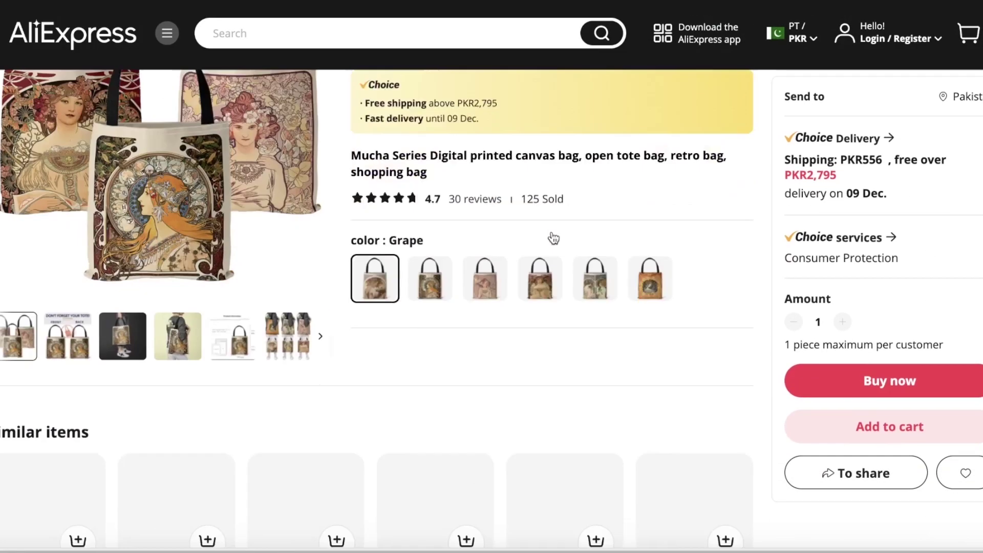
scroll(533, 225, down, 7)
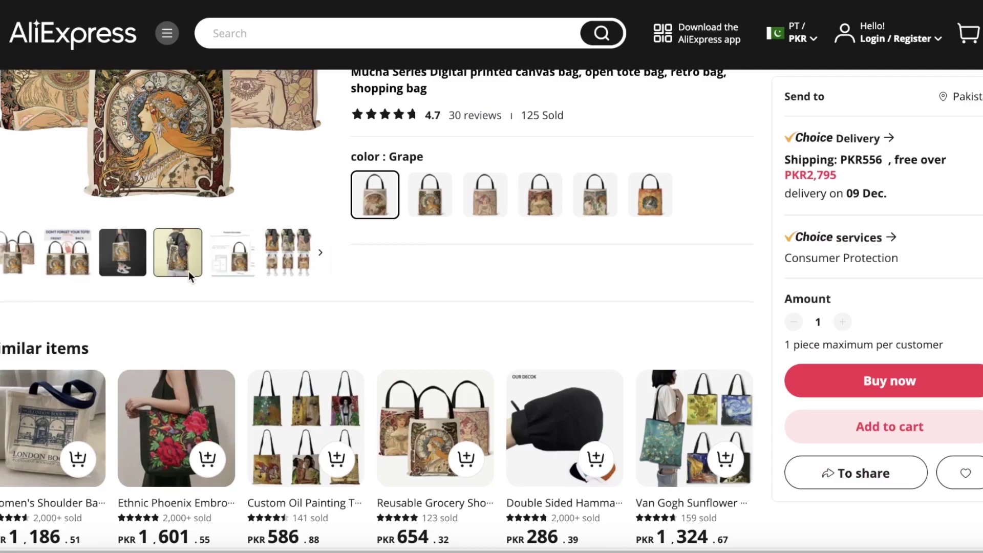
scroll(188, 271, down, 7)
scroll(433, 239, down, 8)
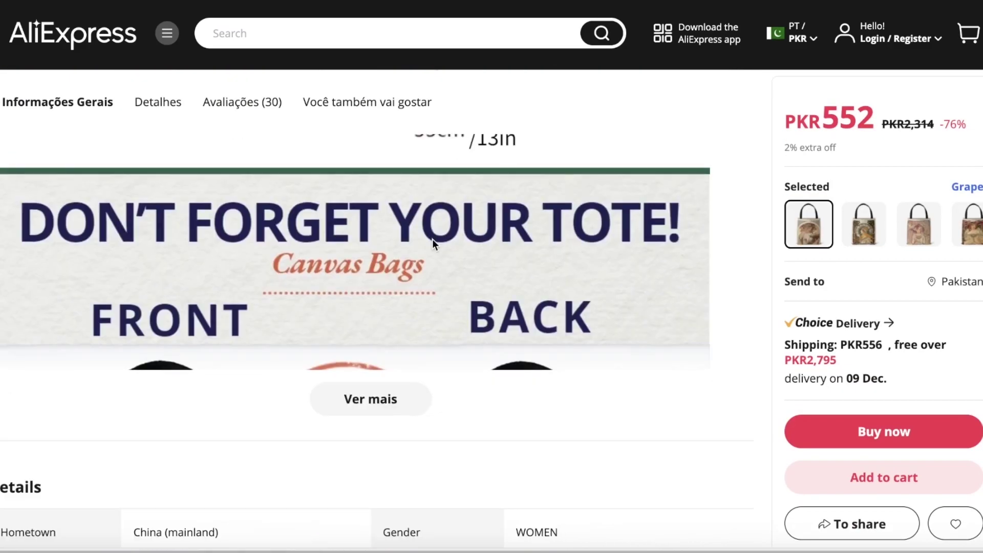
scroll(258, 249, up, 10)
click(237, 365)
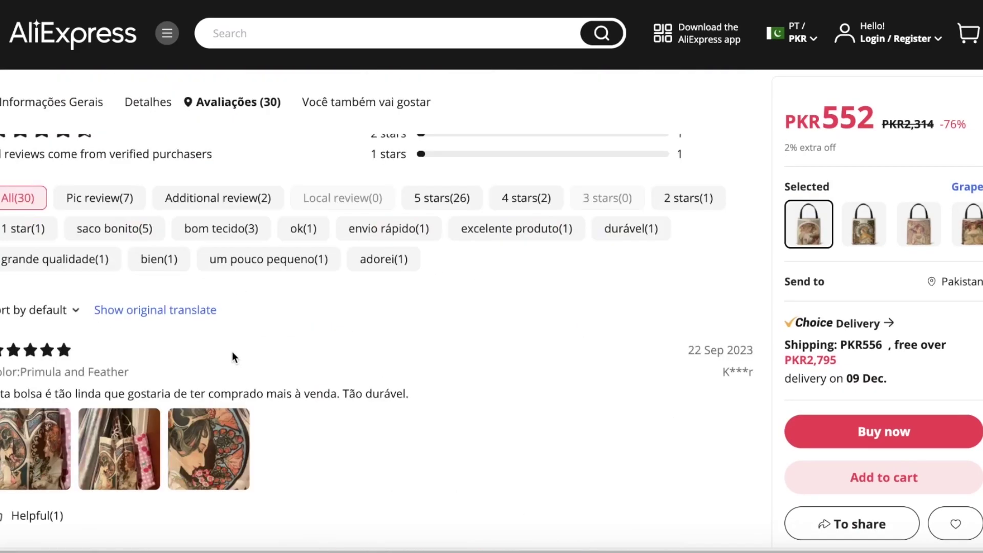
scroll(61, 263, down, 6)
scroll(358, 230, down, 1)
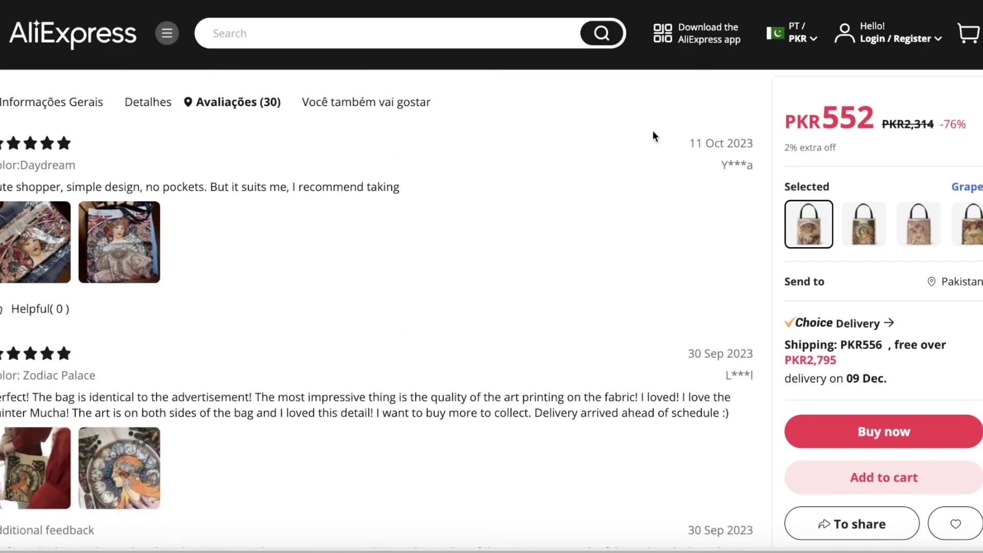
right_click(56, 1)
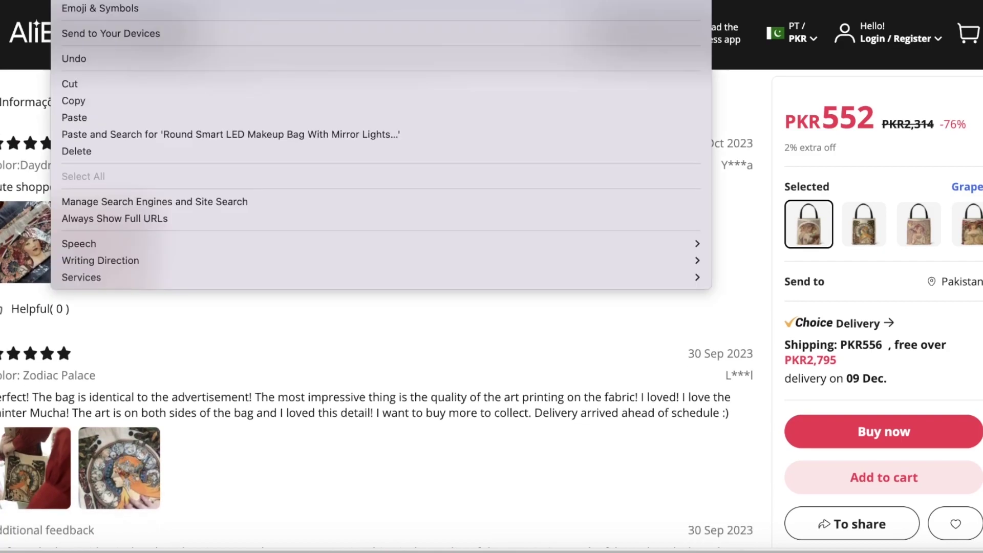
click(419, 100)
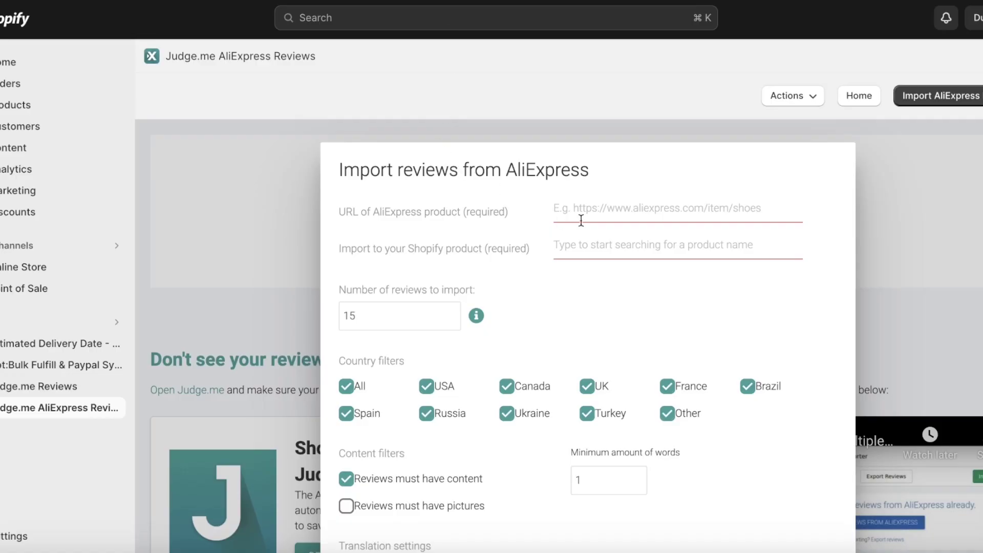
Paste the AliExpress tote URL and choose Anon Tote as the target Shopify product
click(628, 209)
right_click(629, 203)
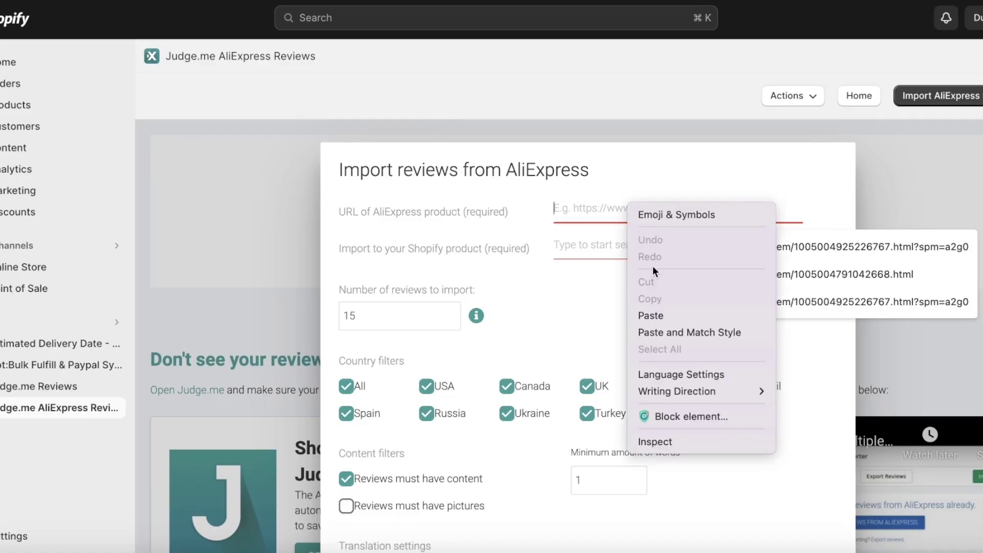
click(649, 315)
click(581, 244)
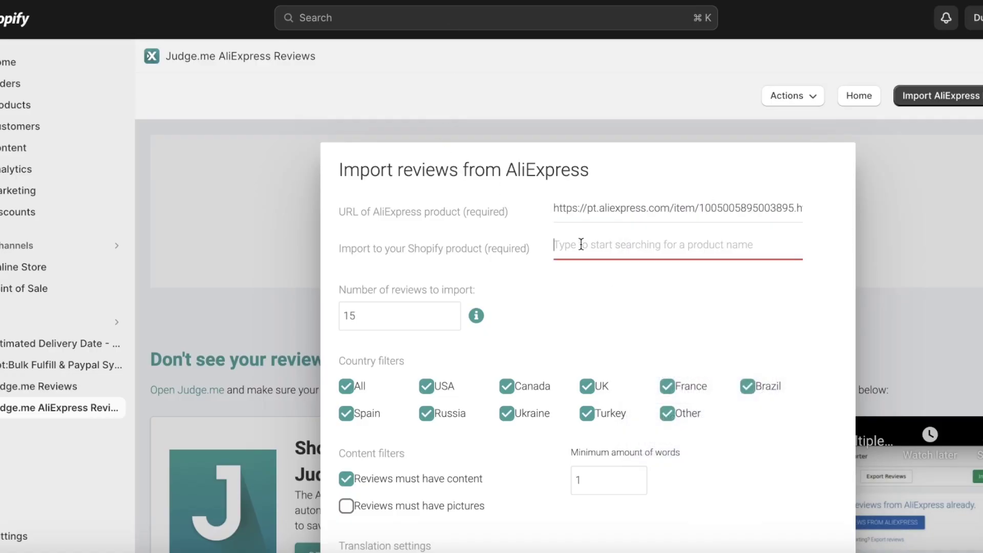
text(tote)
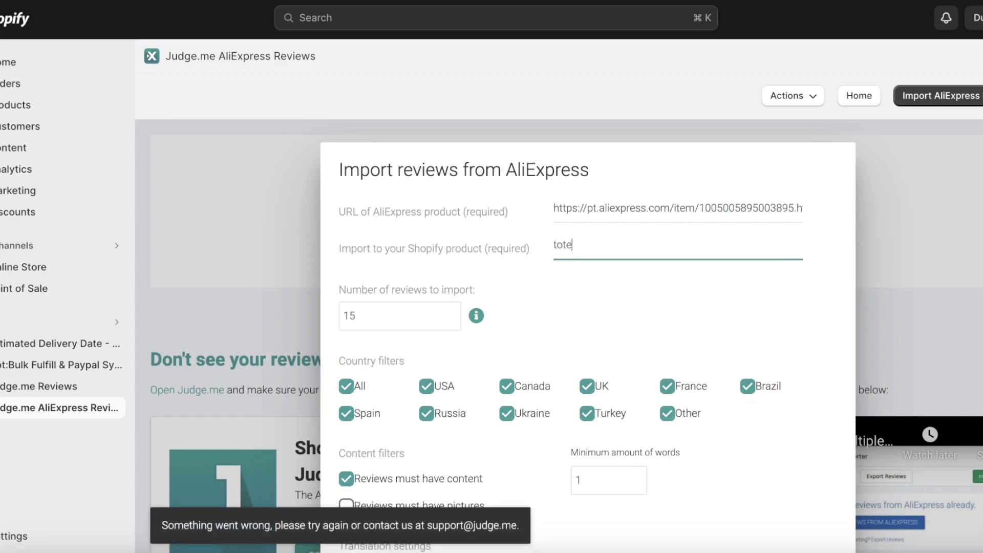
click(628, 275)
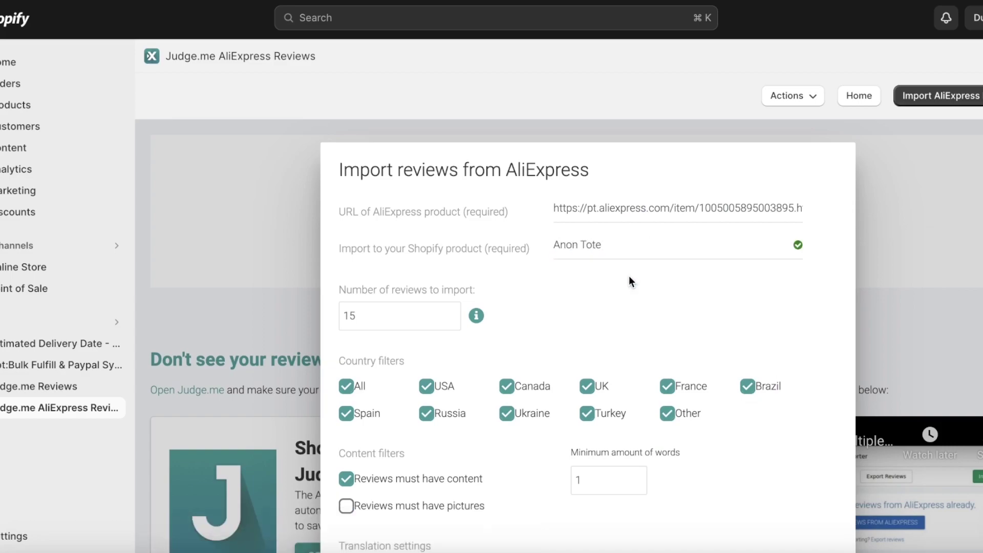
Import 5 reviews with no picture requirement, 2-word minimum, and completion email off
double_click(361, 315)
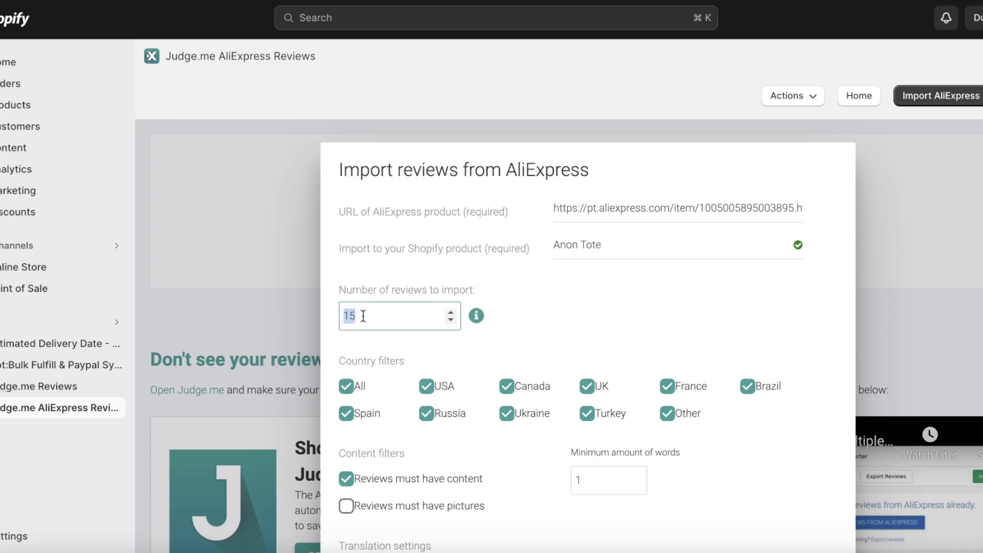
text(5)
scroll(664, 299, down, 3)
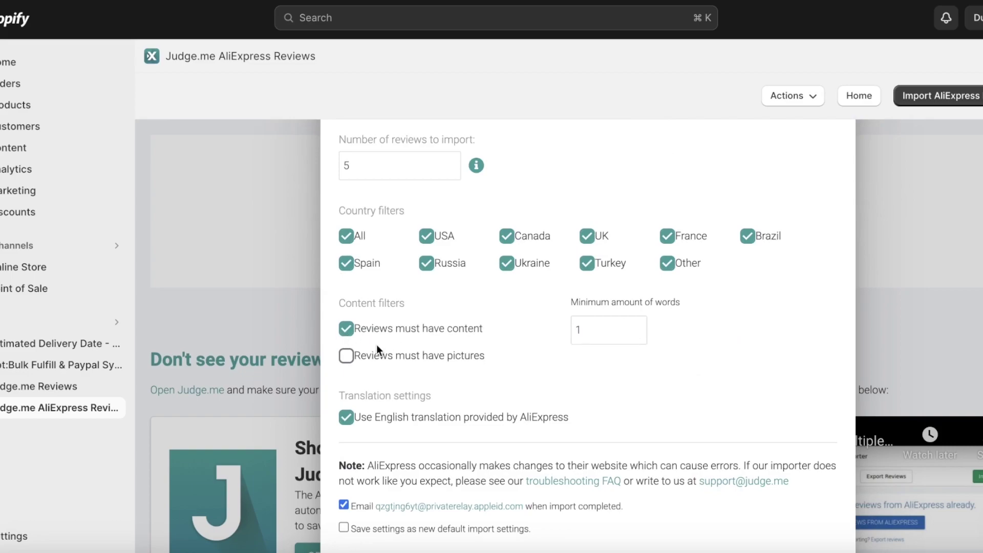
scroll(377, 348, down, 1)
click(373, 325)
click(374, 327)
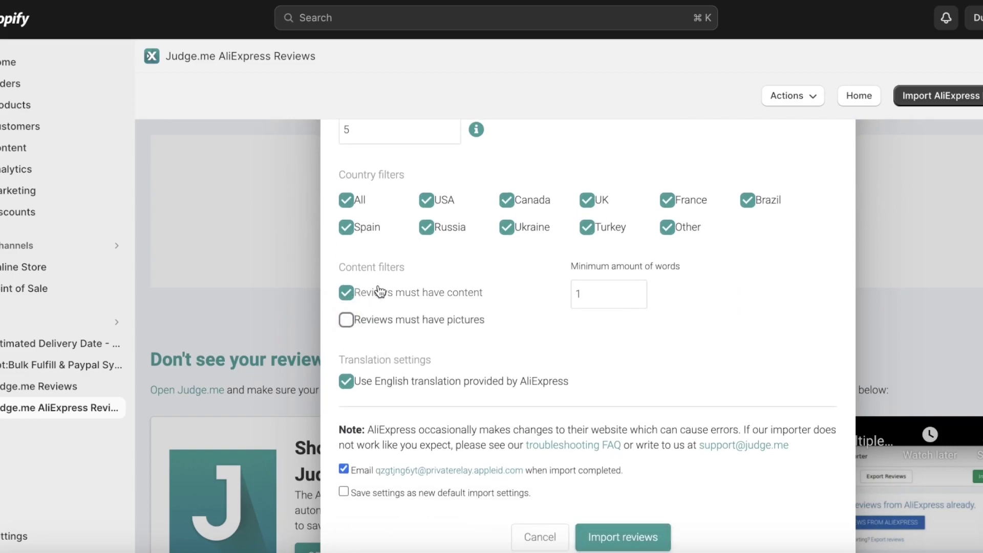
click(620, 294)
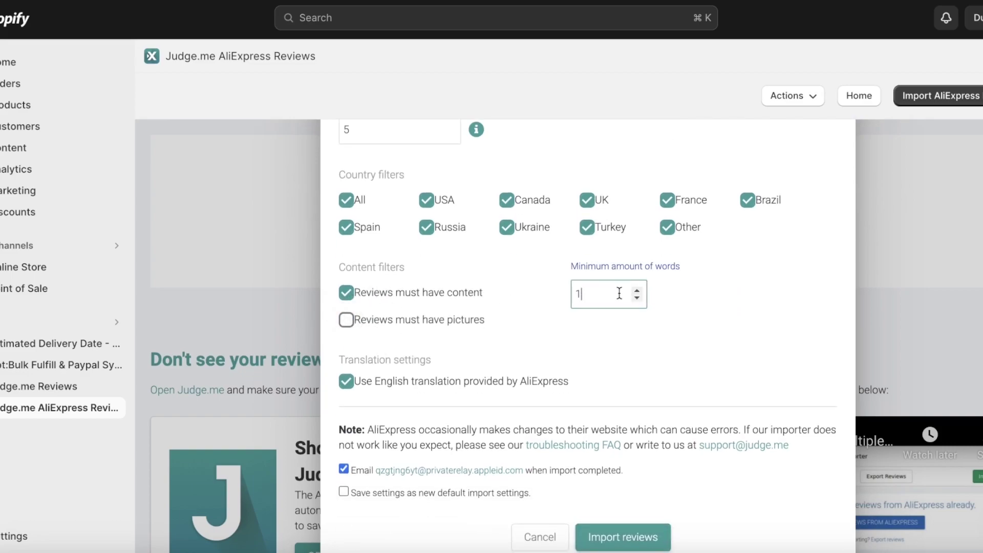
scroll(486, 307, down, 1)
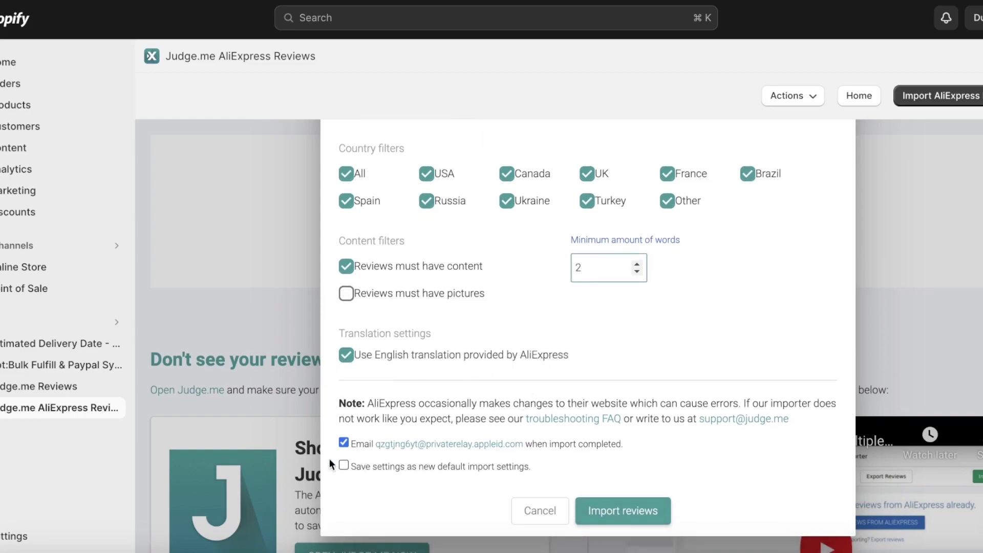
click(538, 446)
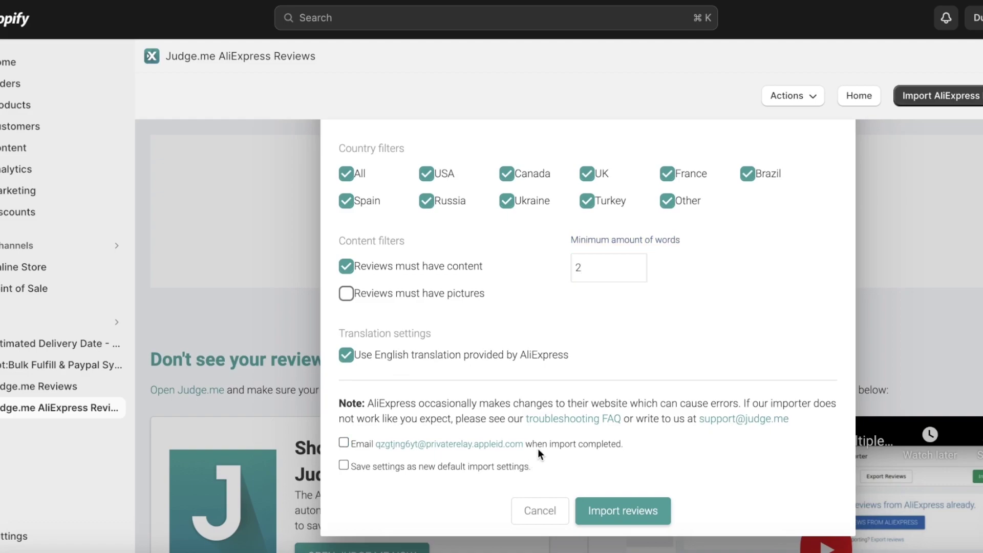
click(620, 516)
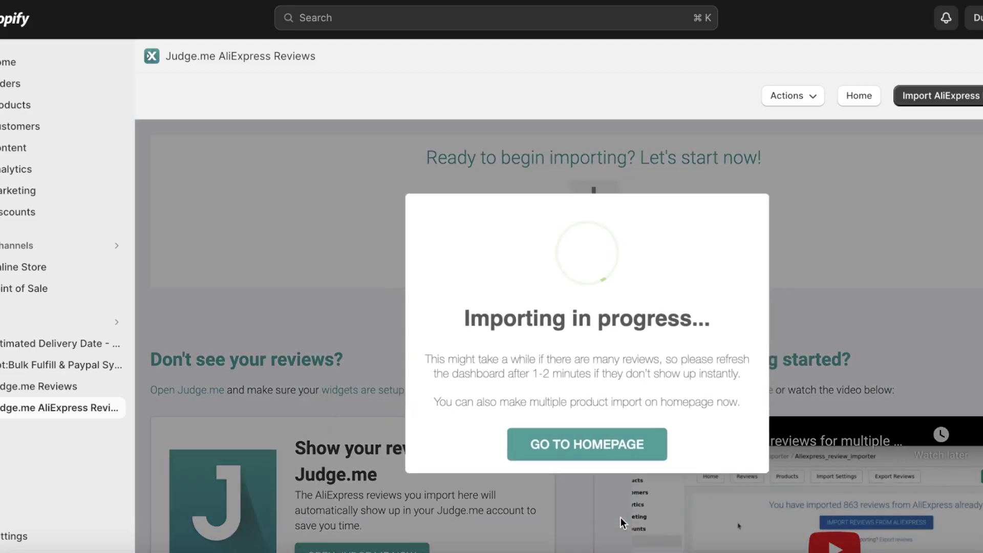
Preview Anon Tote on the storefront and check its 5 imported reviews rated 5.00
click(599, 435)
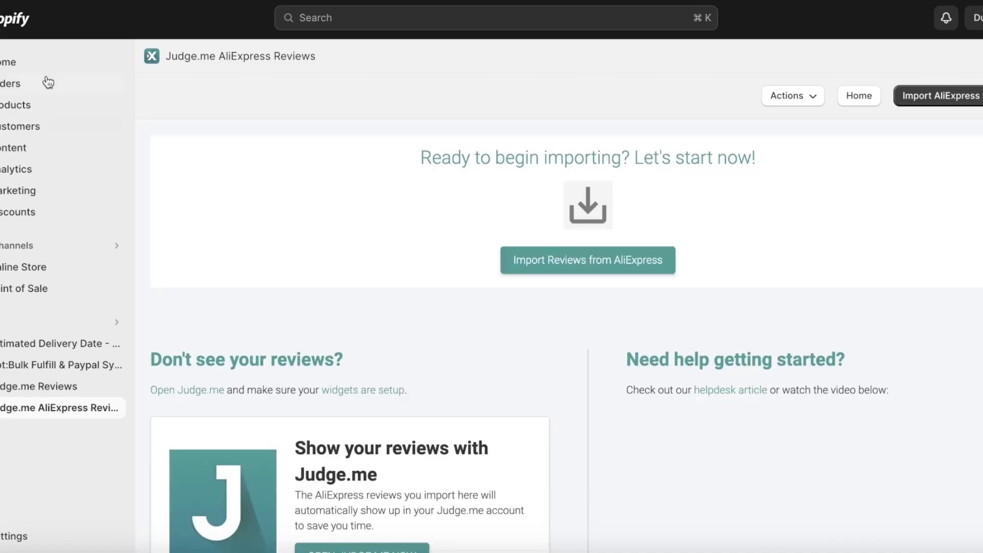
click(38, 105)
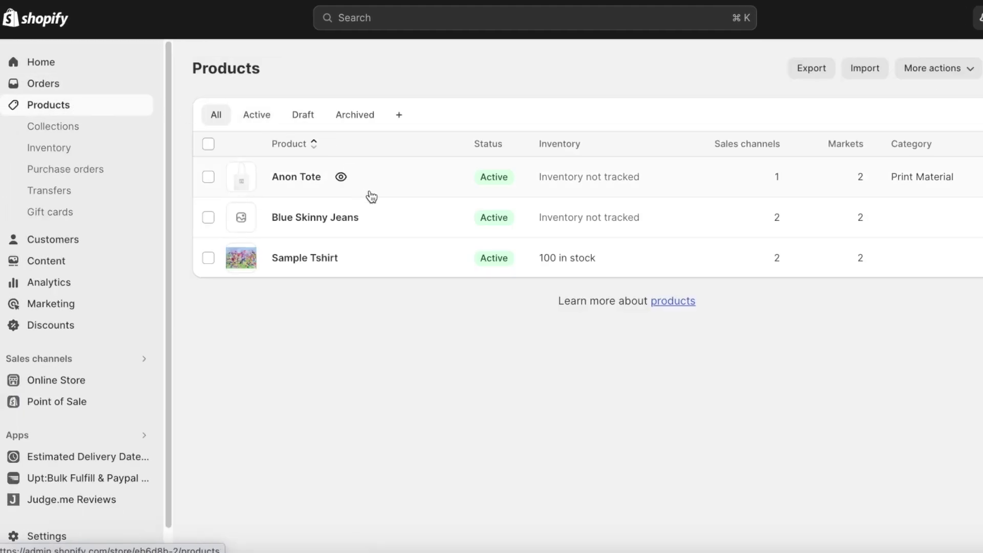
click(338, 176)
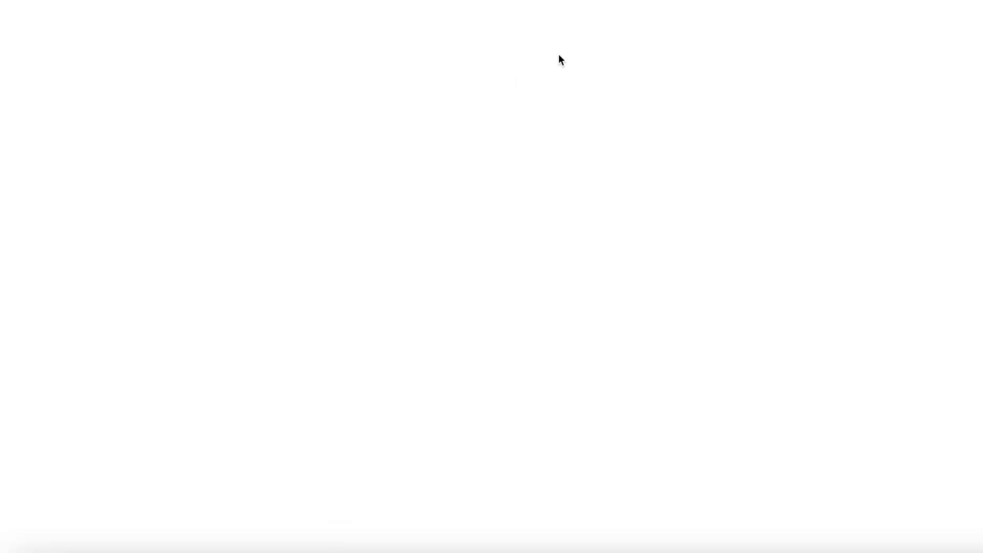
scroll(791, 193, down, 10)
scroll(792, 189, down, 20)
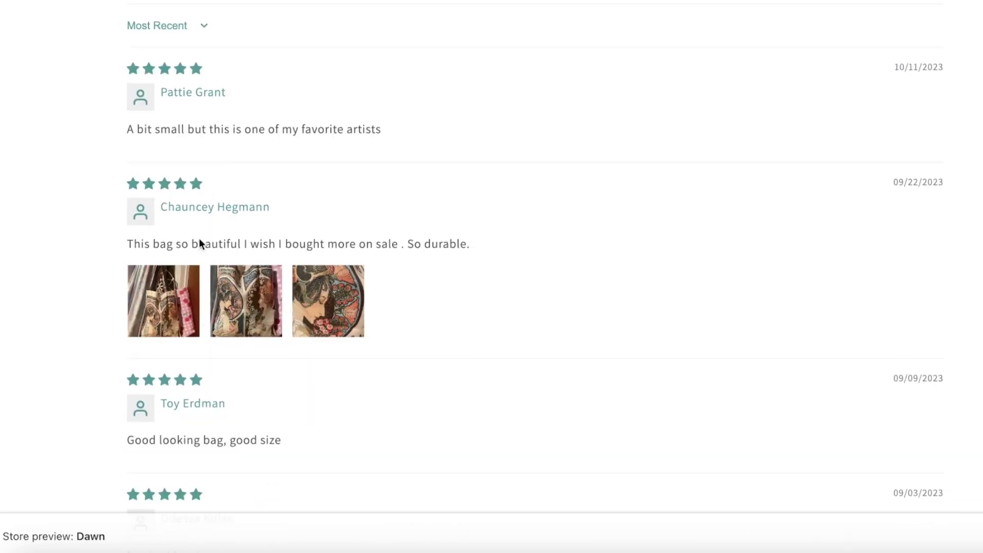
scroll(199, 242, down, 5)
scroll(300, 156, up, 8)
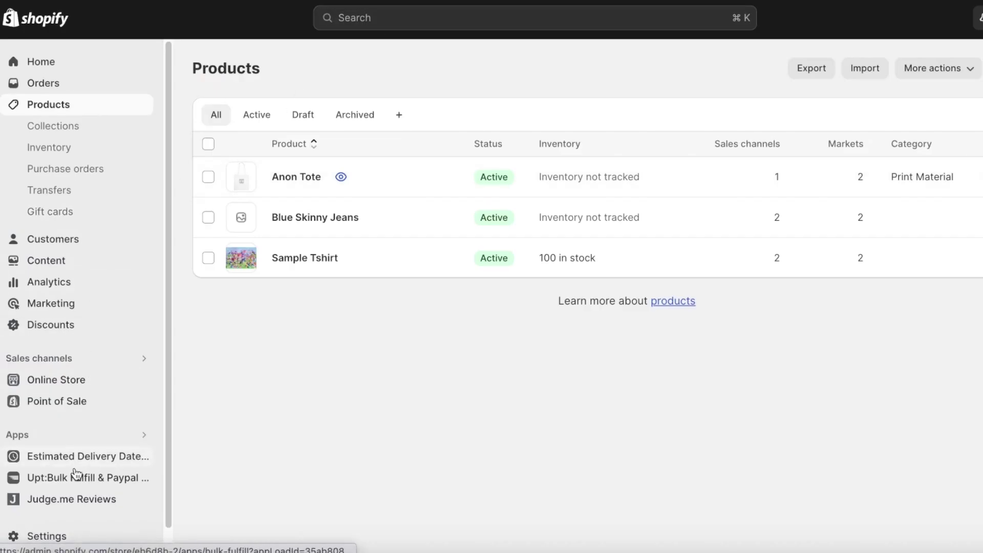
scroll(76, 474, down, 1)
Reopen the Judge.me AliExpress Reviews app from the sidebar
click(77, 470)
scroll(78, 486, down, 1)
click(87, 488)
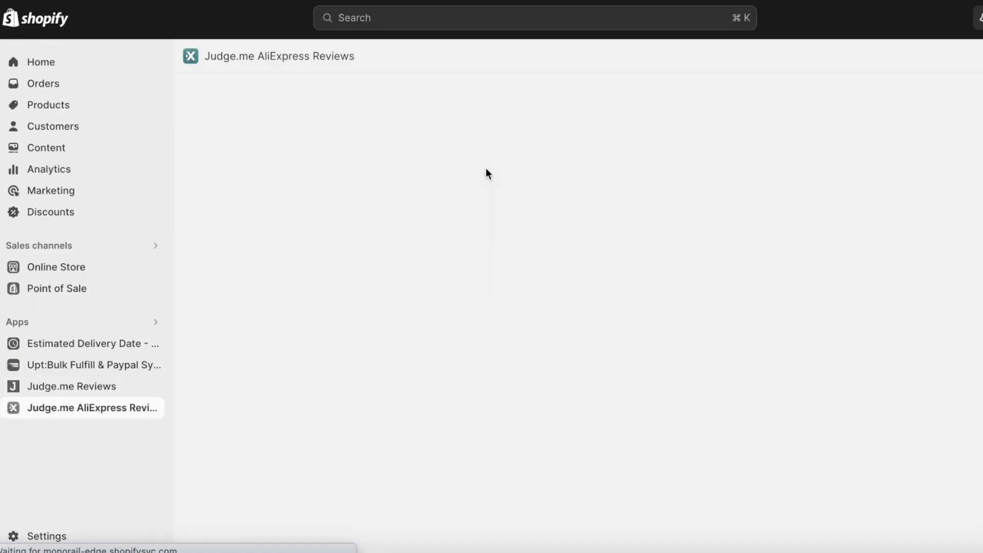
Delete the newest imported Anon Tote review from the Reviews list and confirm
scroll(421, 373, down, 5)
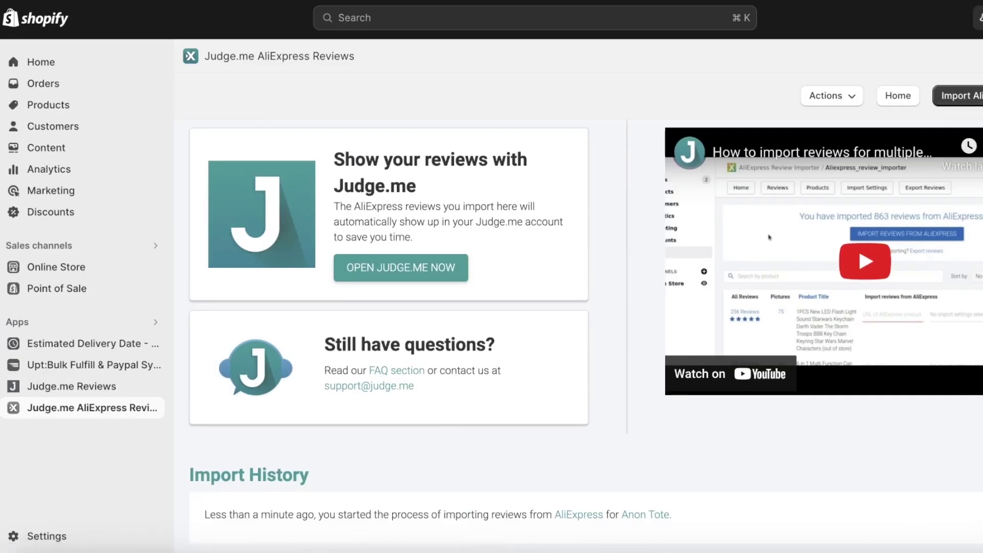
click(831, 96)
click(815, 133)
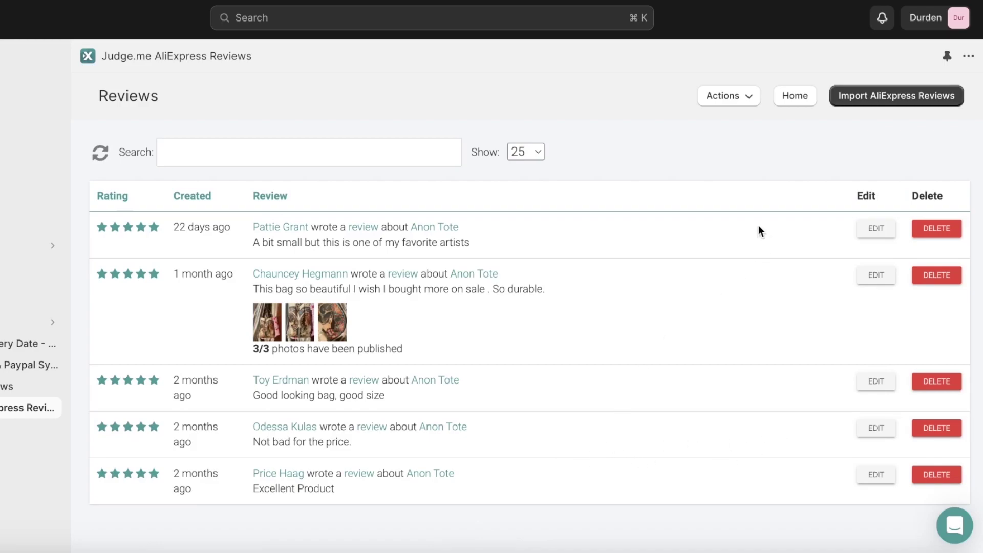
click(918, 232)
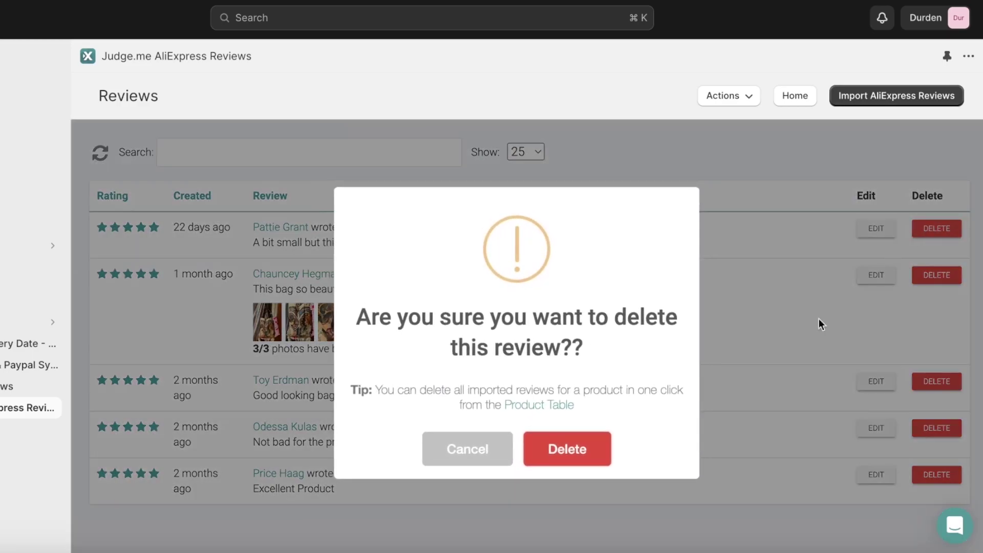
click(583, 450)
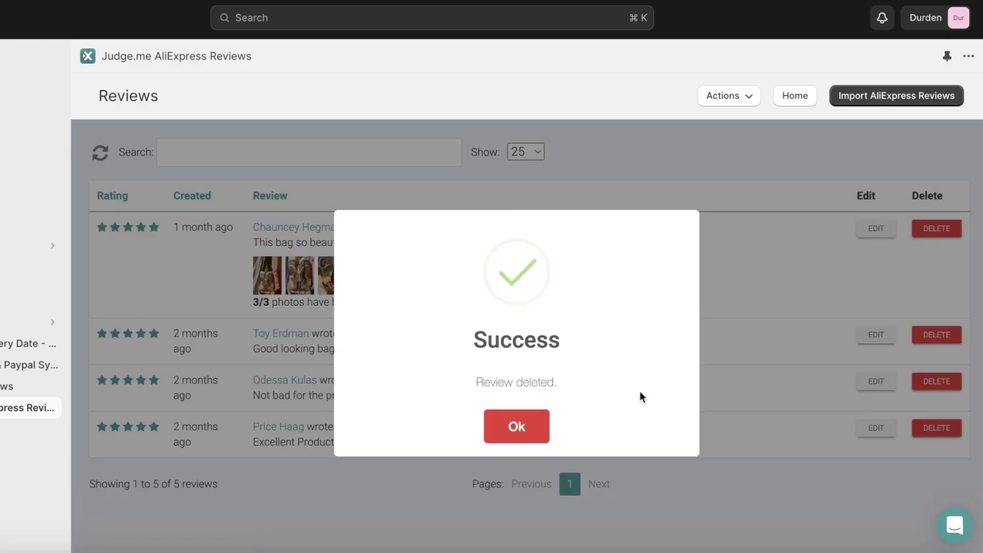
click(538, 439)
Cancel a new AliExpress import without importing, then reload the reviews table
click(901, 105)
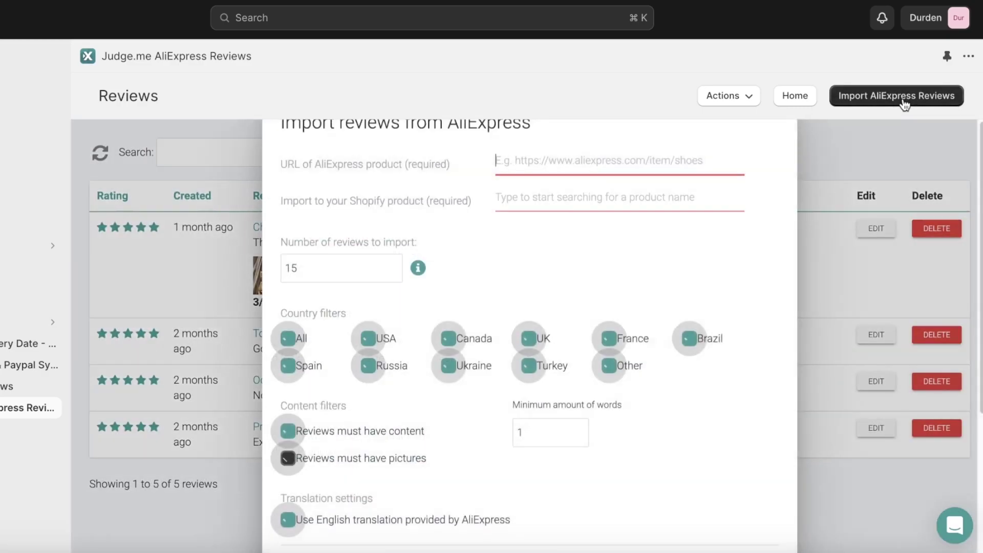
click(210, 144)
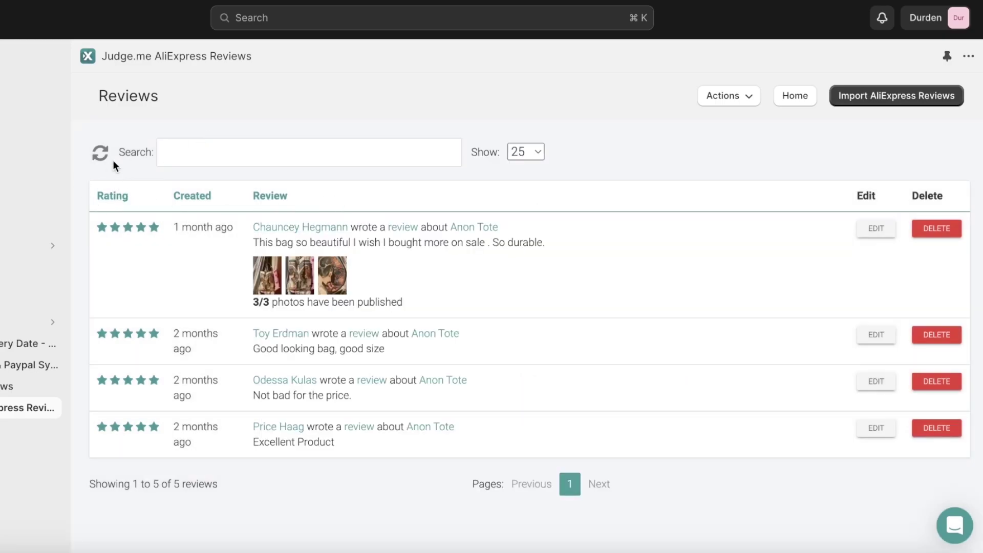
click(106, 160)
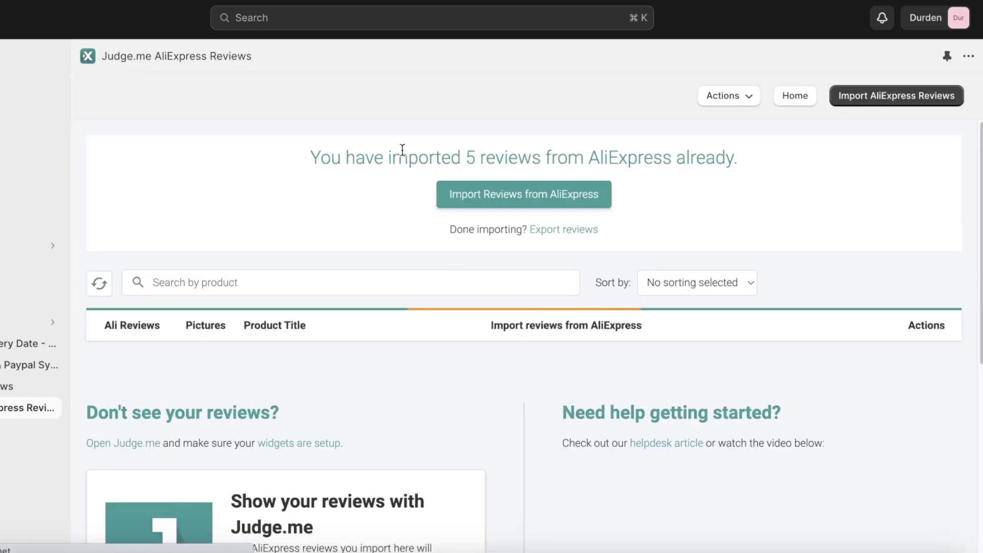
Choose Create import settings from the Anon Tote import settings dropdown
scroll(405, 156, down, 3)
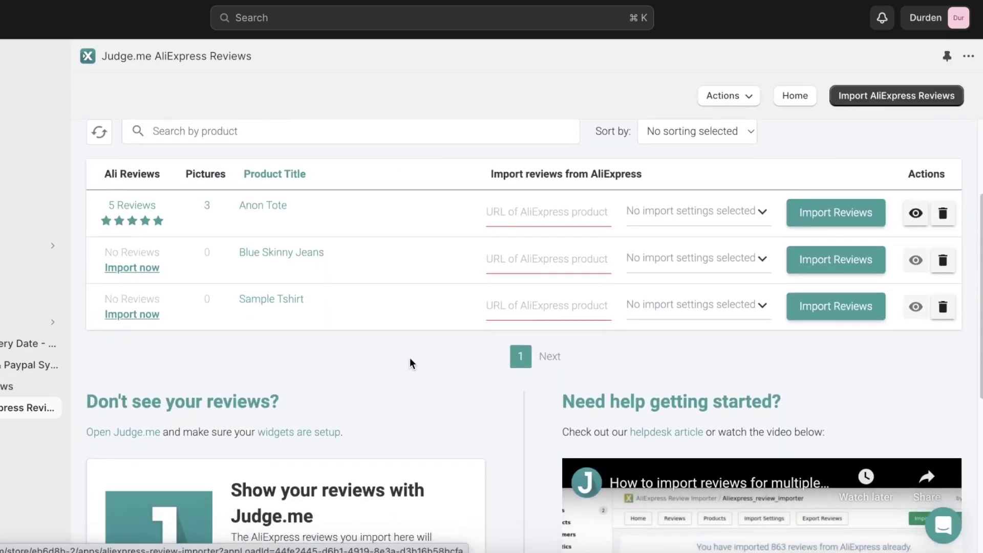
scroll(384, 333, down, 3)
scroll(195, 281, up, 6)
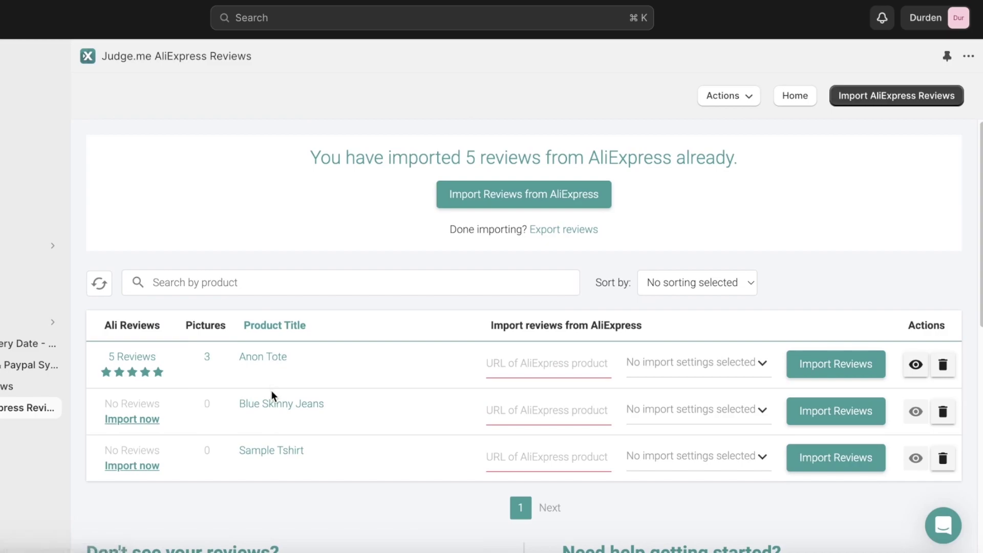
click(748, 374)
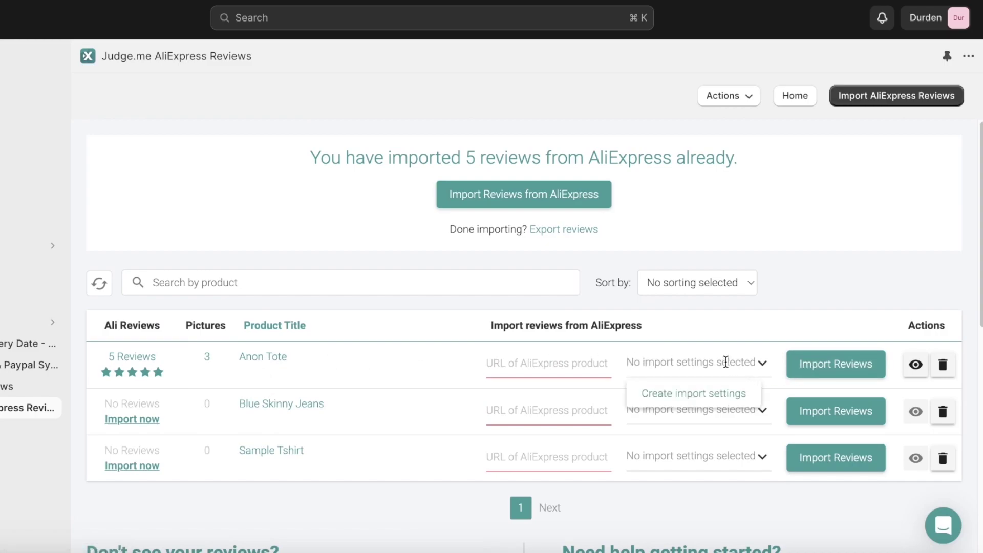
click(801, 297)
click(747, 362)
click(674, 396)
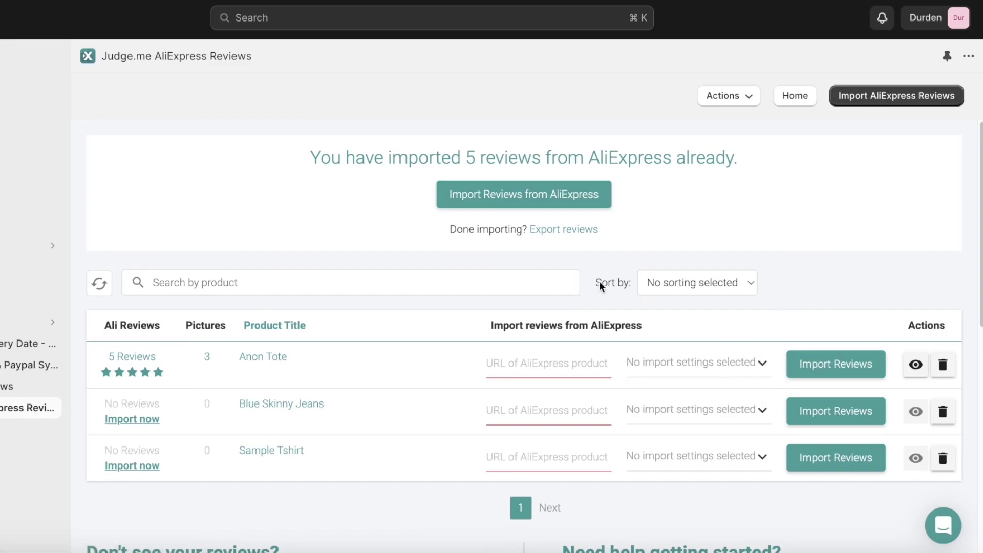
Leave the new settings unsaved via Back to list and return to the Shopify Home page
scroll(435, 164, down, 4)
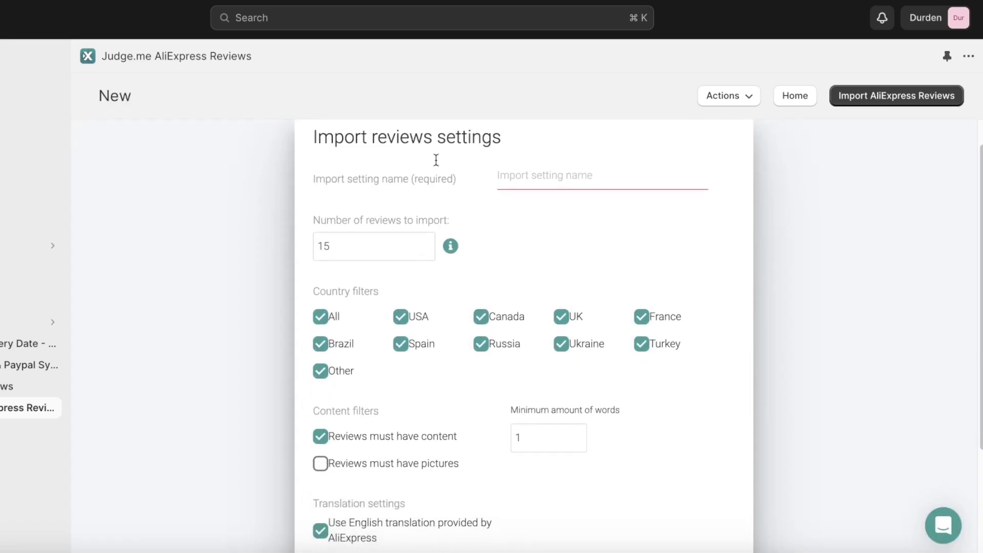
click(567, 511)
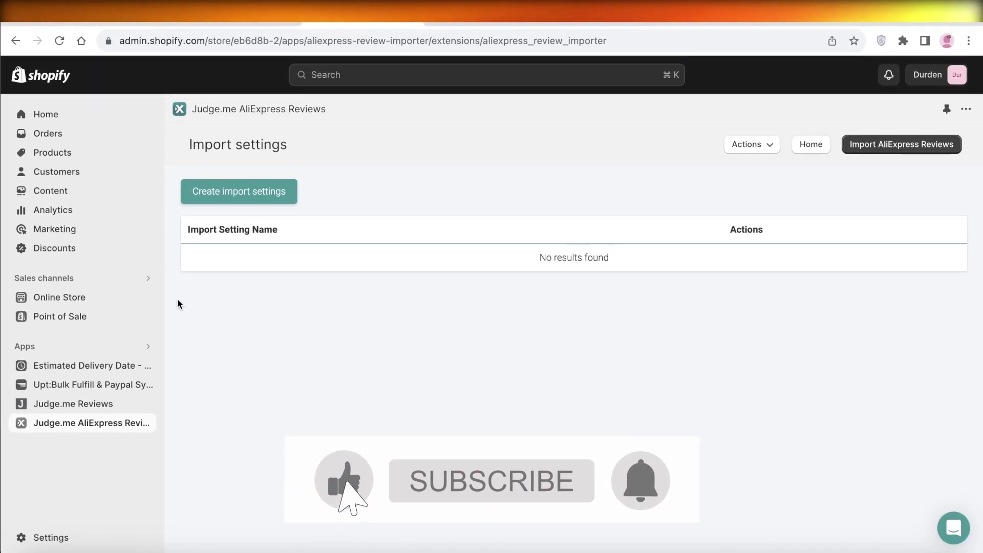
click(83, 122)
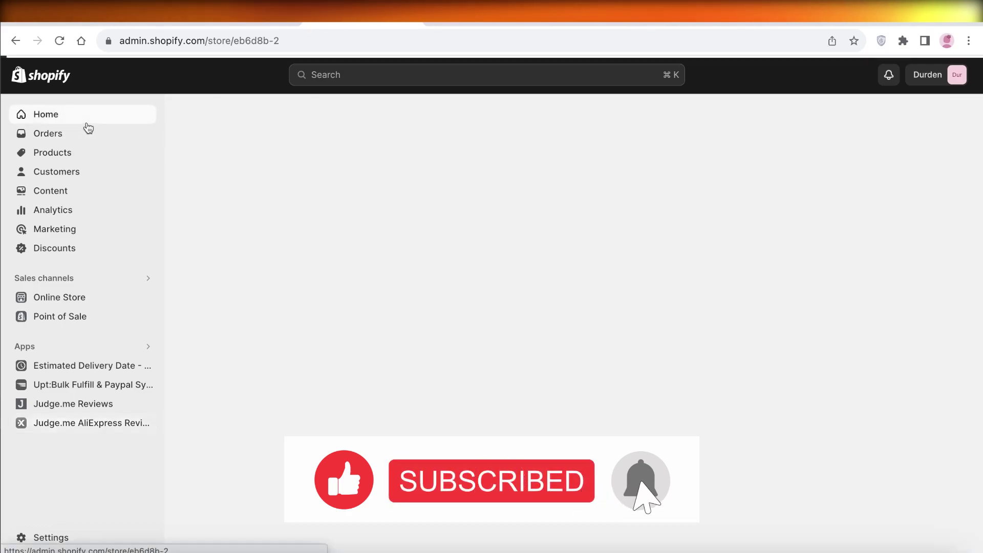